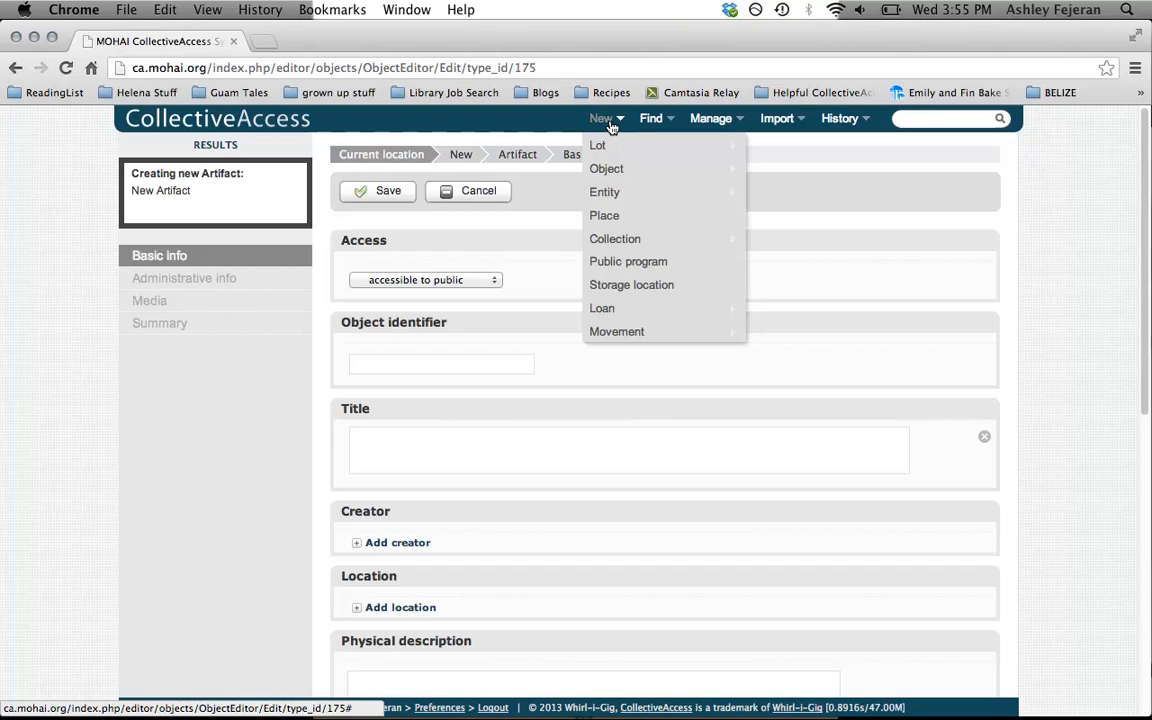
Start a new Artifact object record and set its access to accessible to public
mouse_move(620, 171)
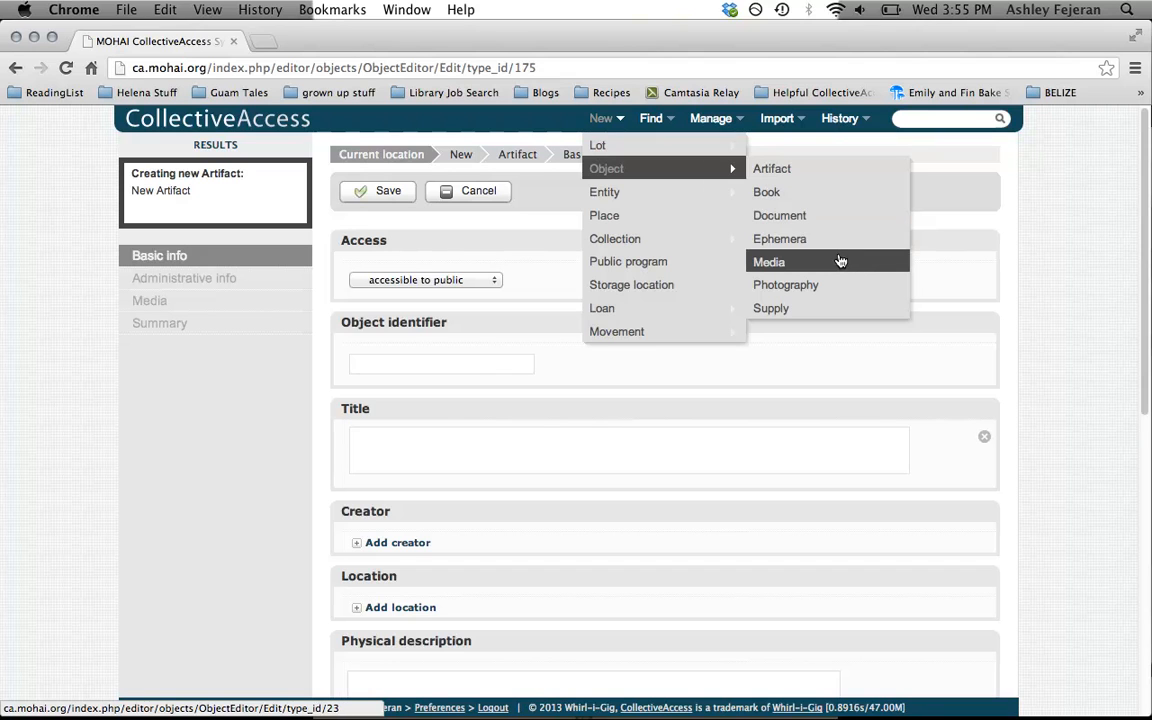
left_click(779, 176)
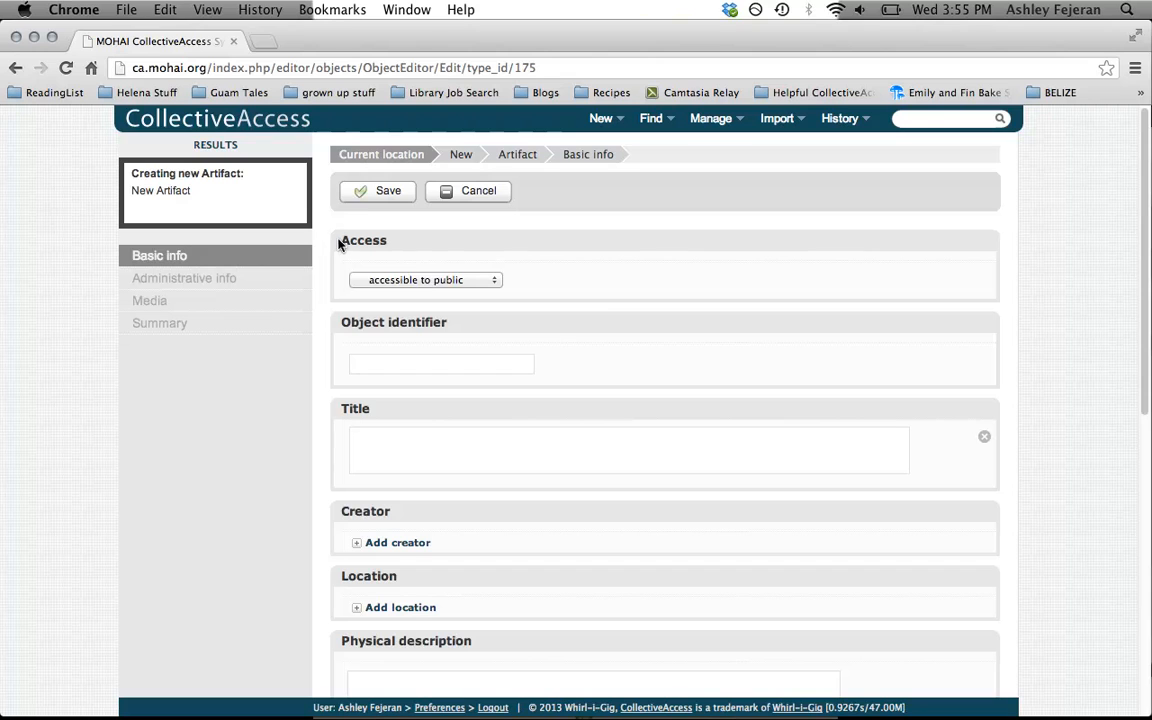
mouse_move(339, 245)
left_click(481, 286)
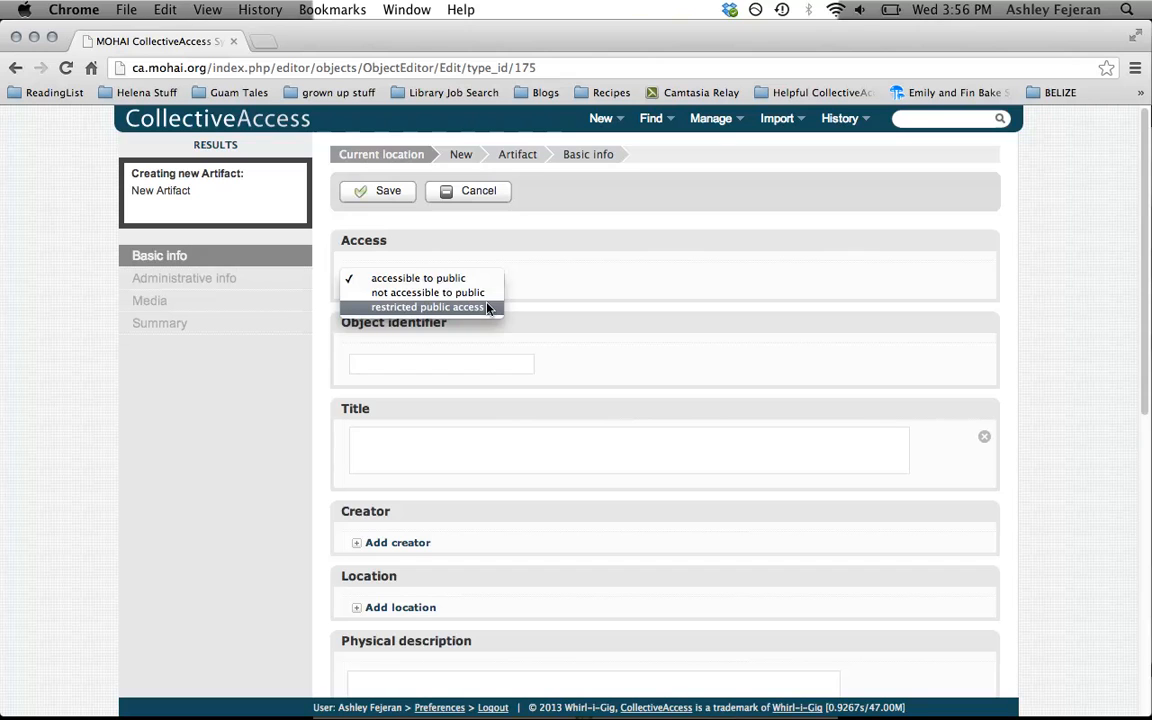
left_click(440, 278)
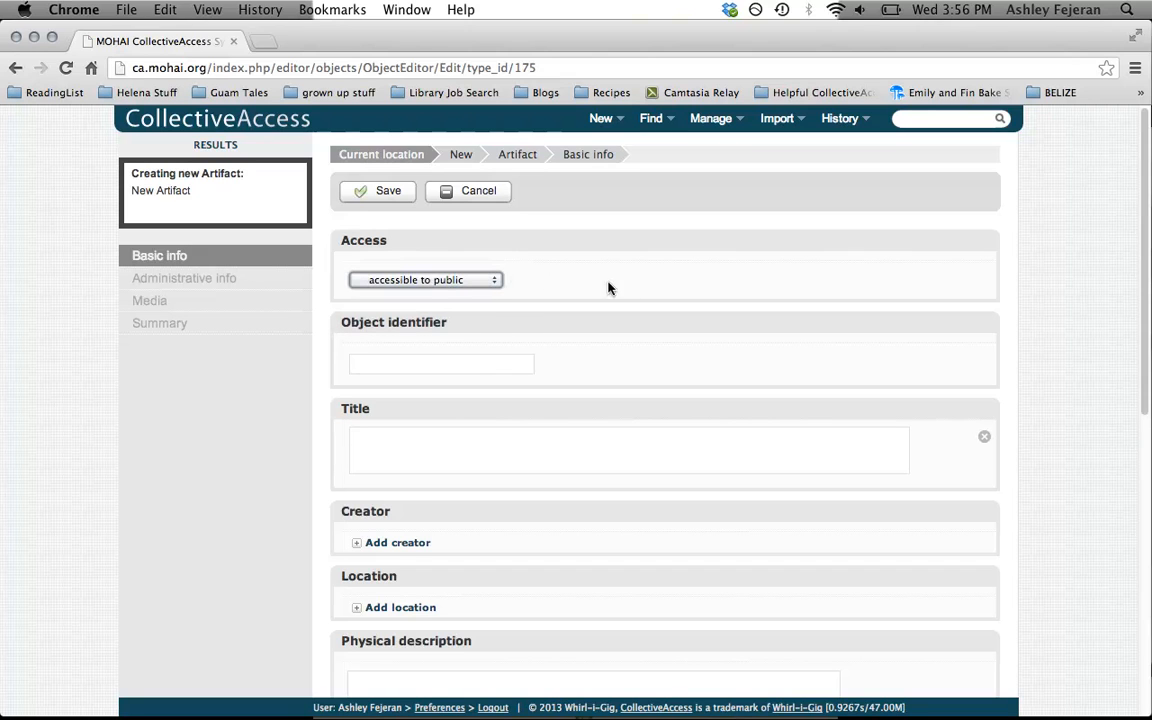
Set the artifact's object identifier to 13.002
left_click(440, 366)
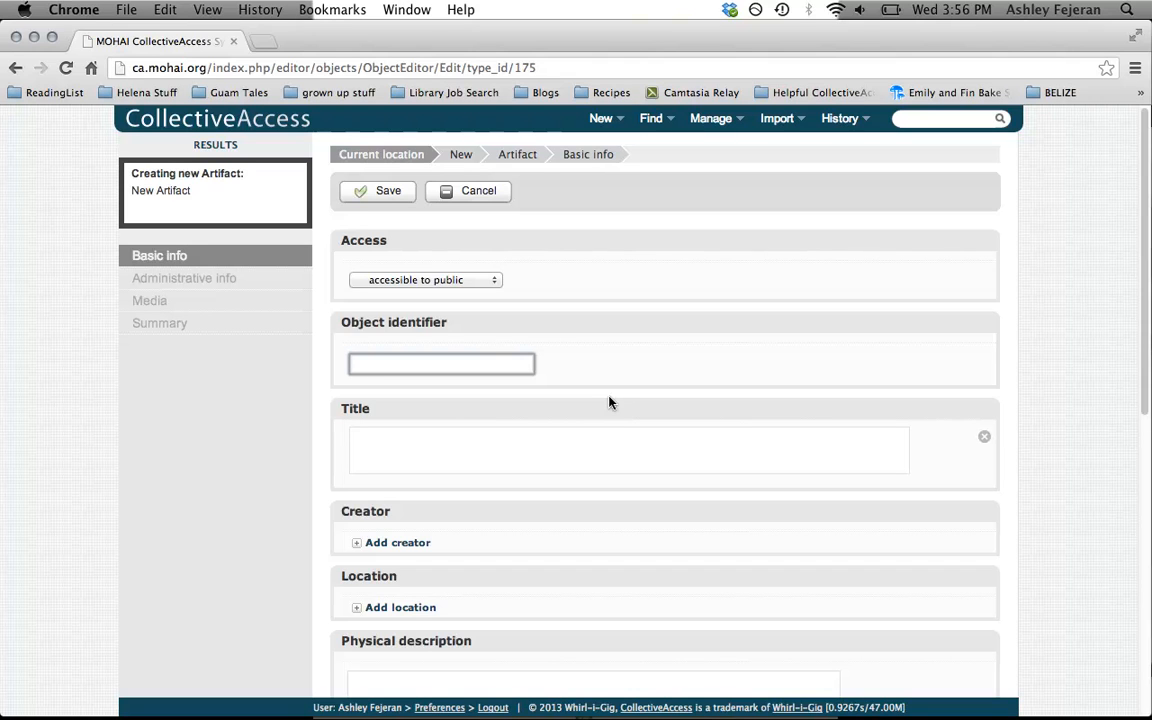
type("13")
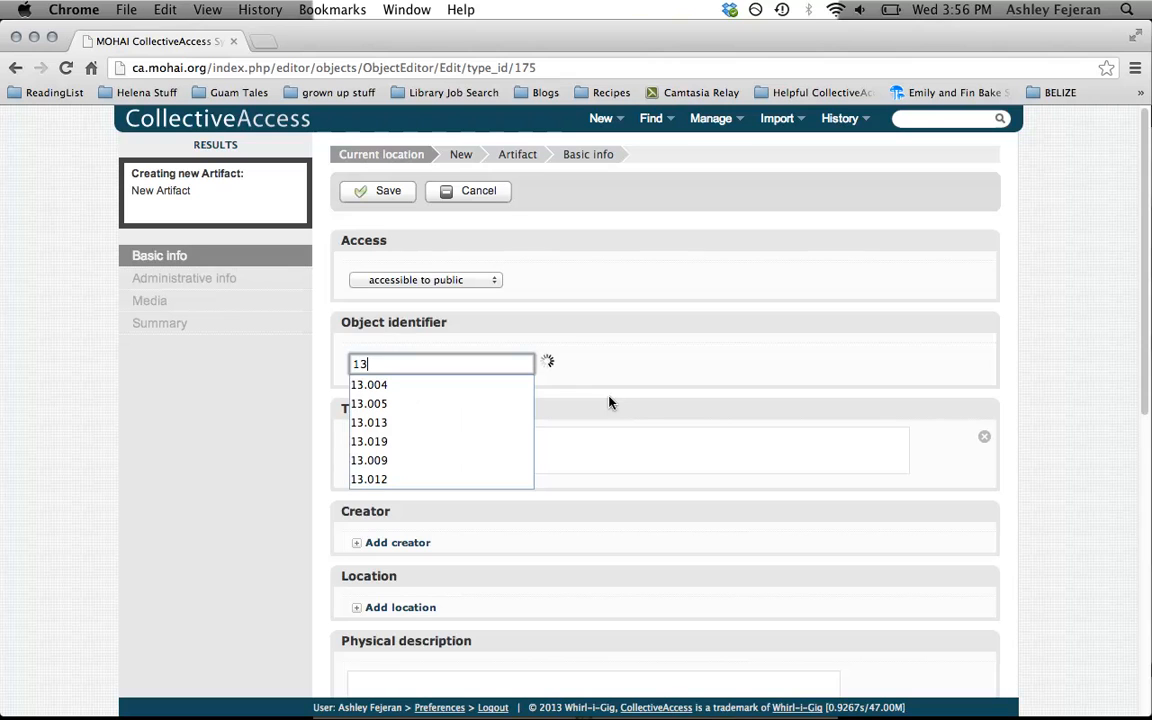
type(".")
type("004")
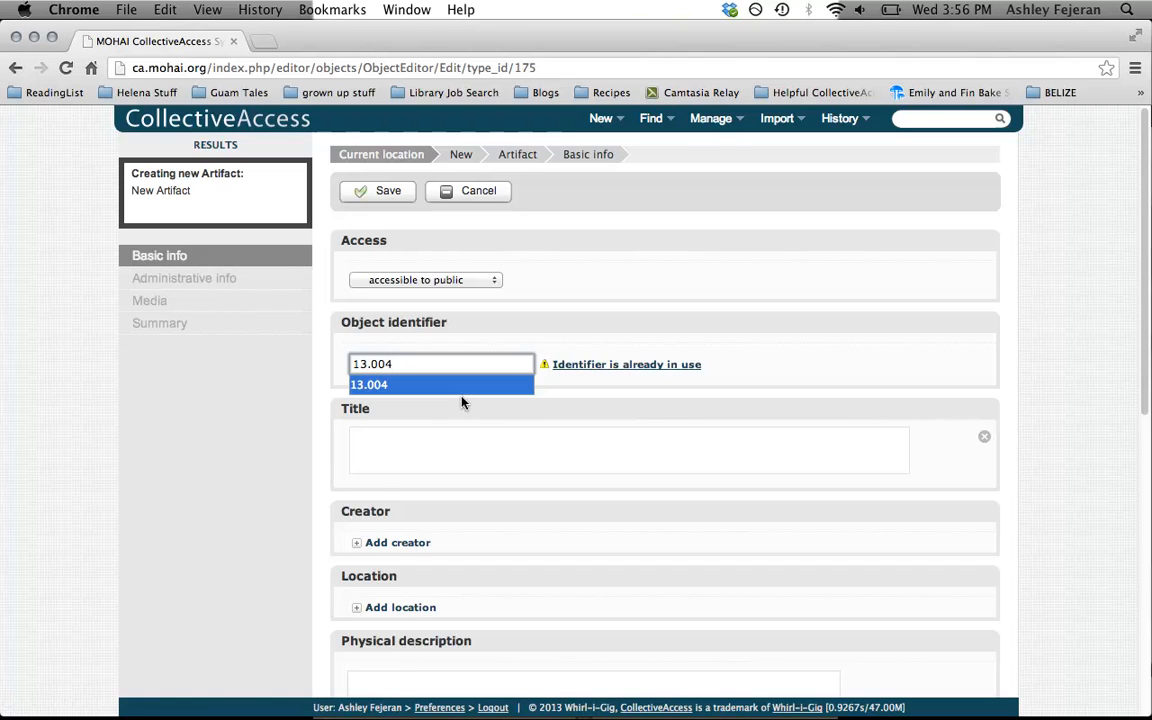
key("BackSpace")
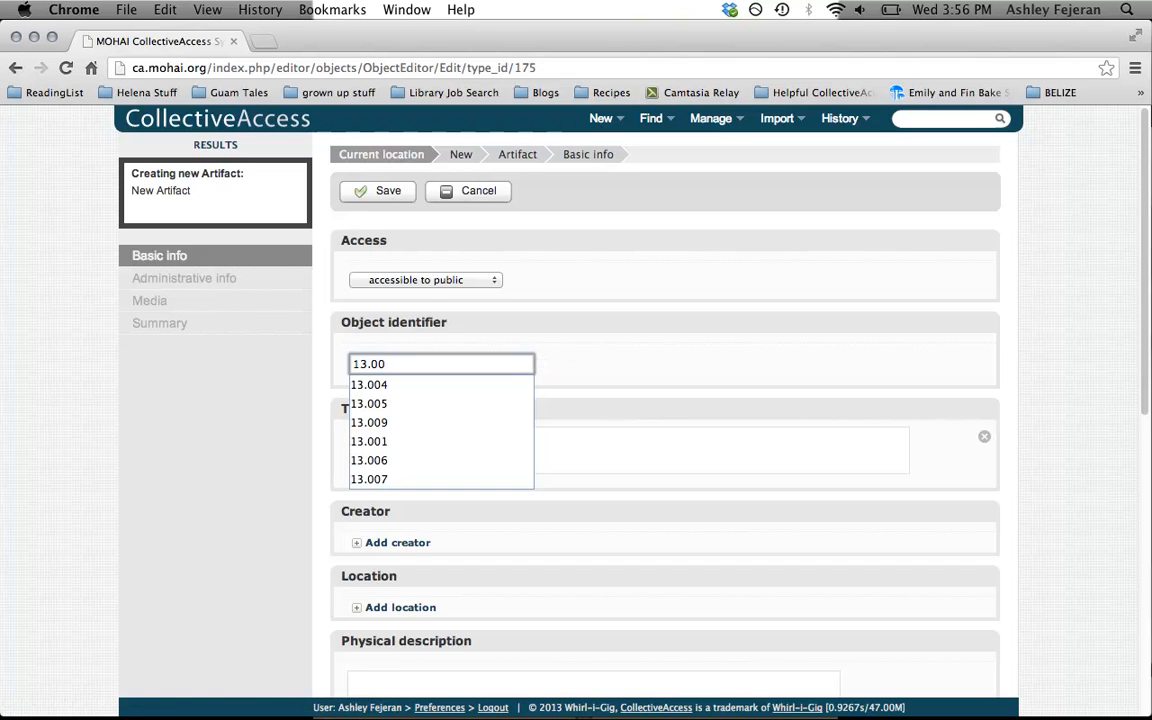
type("2")
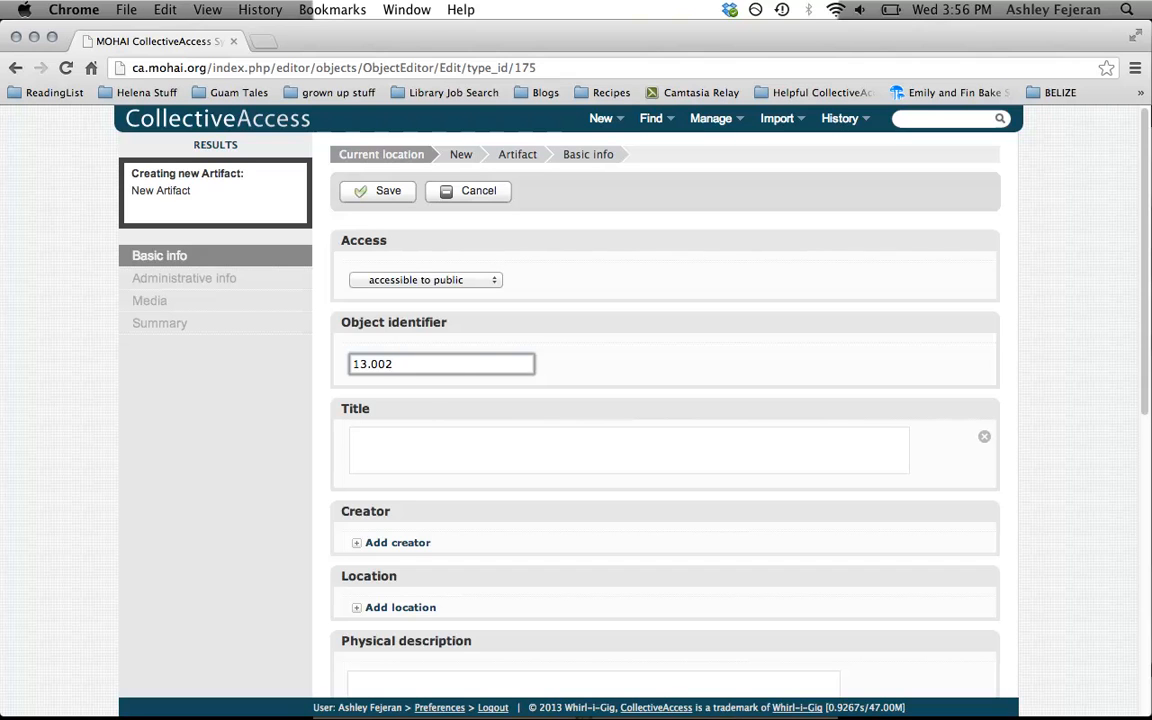
Enter "Buffalo Chip" as the artifact's title
left_click(406, 431)
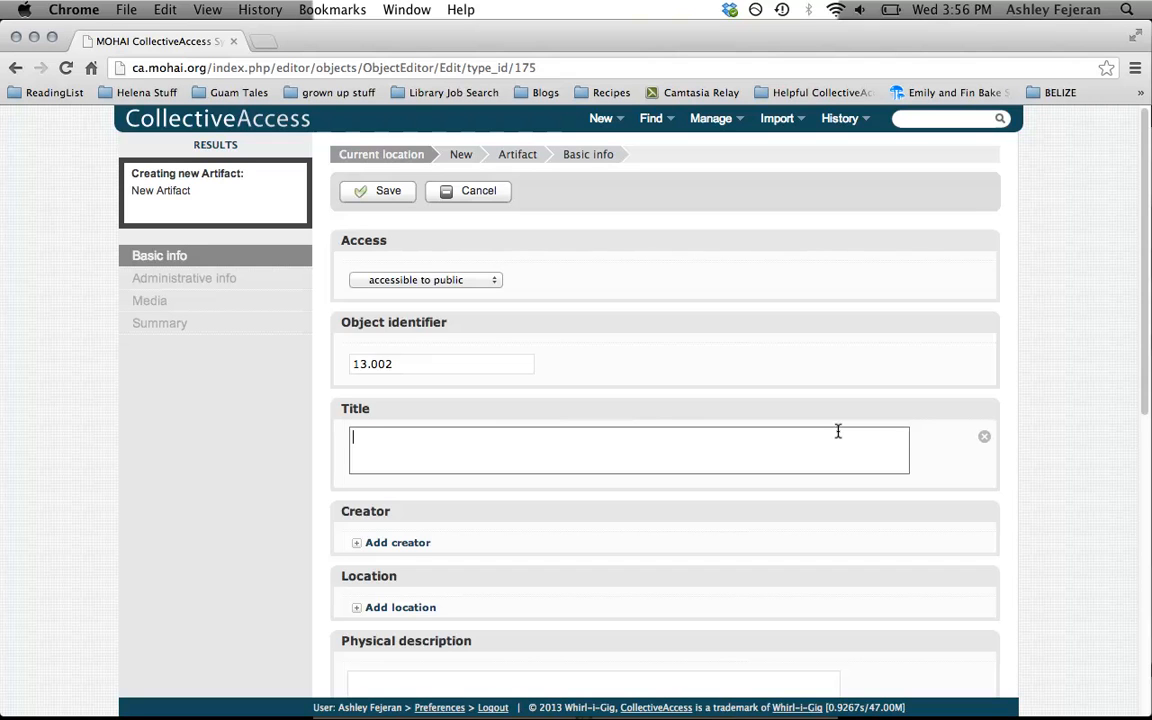
type("Buffalo Chip")
scroll(903, 520, "down", 3)
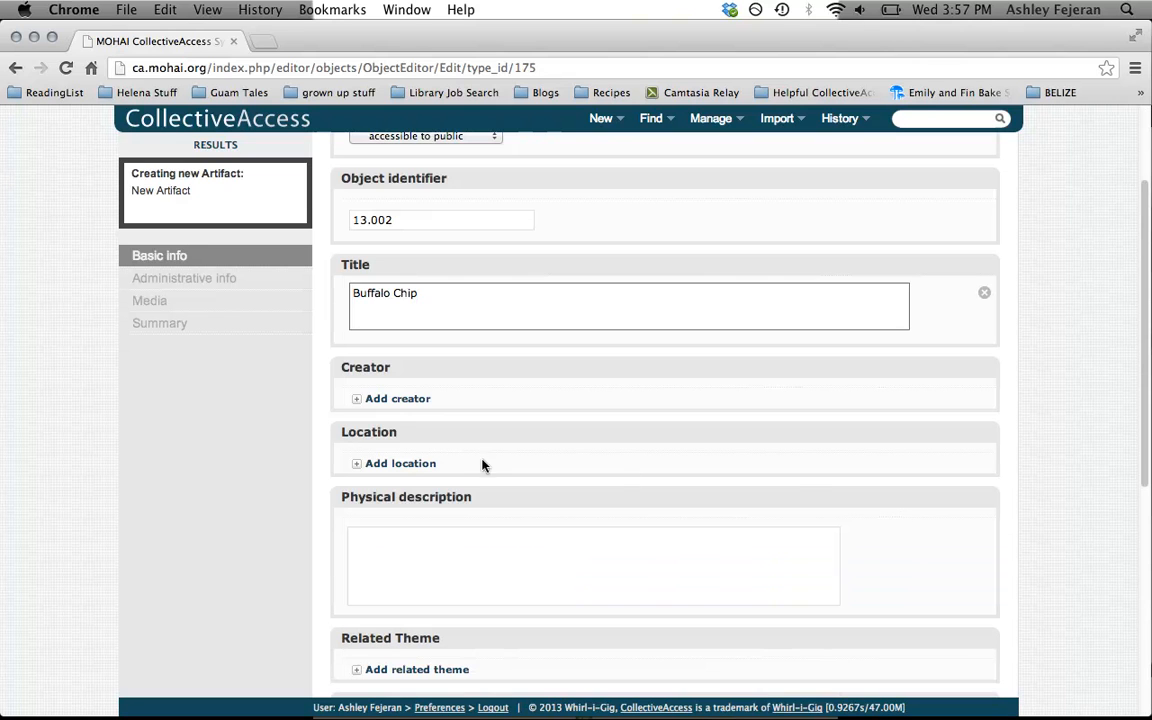
left_click(358, 401)
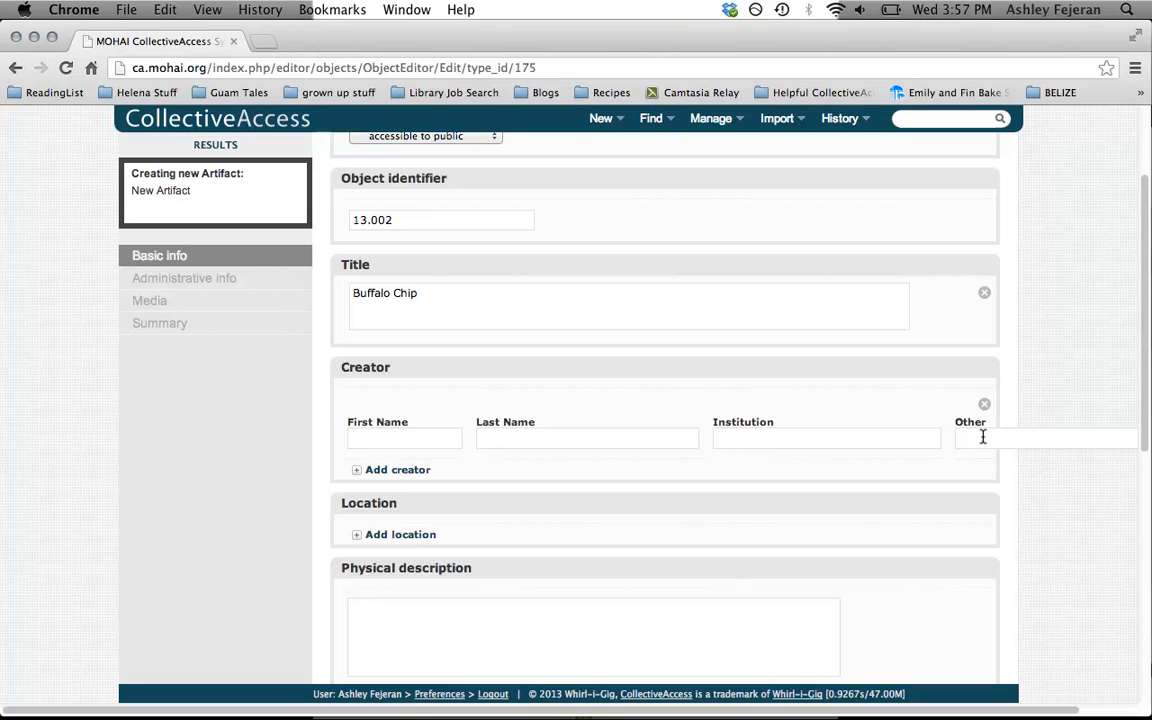
left_click(415, 440)
left_click(546, 440)
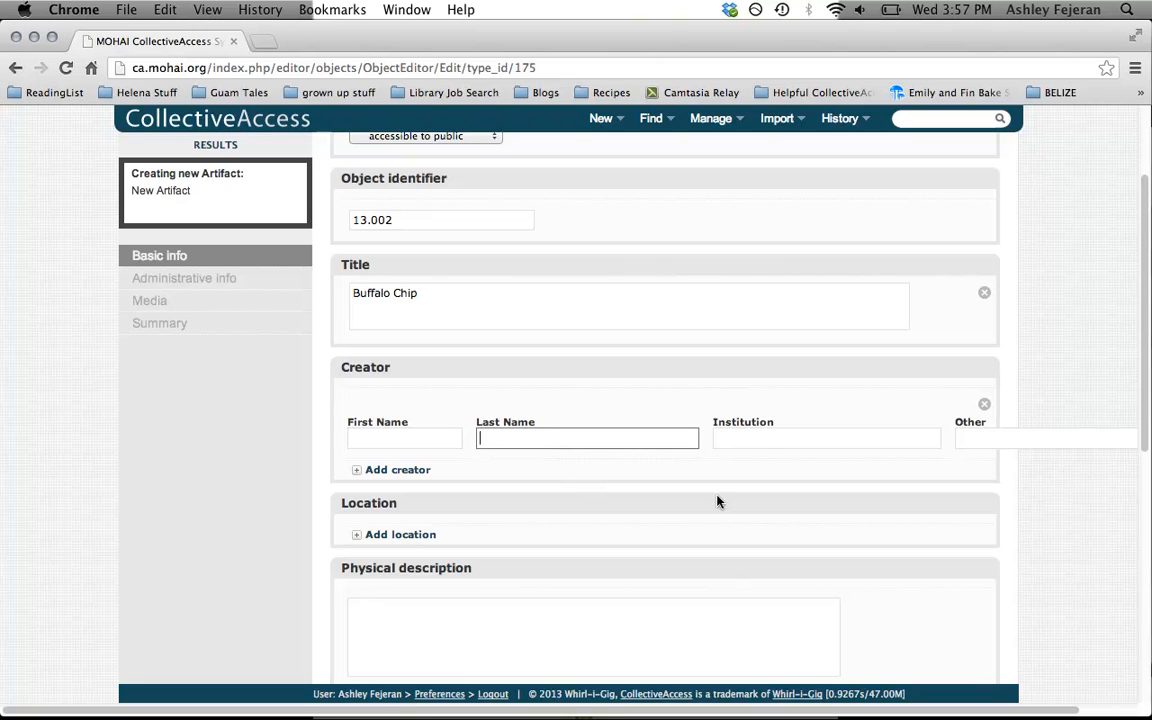
left_click(984, 404)
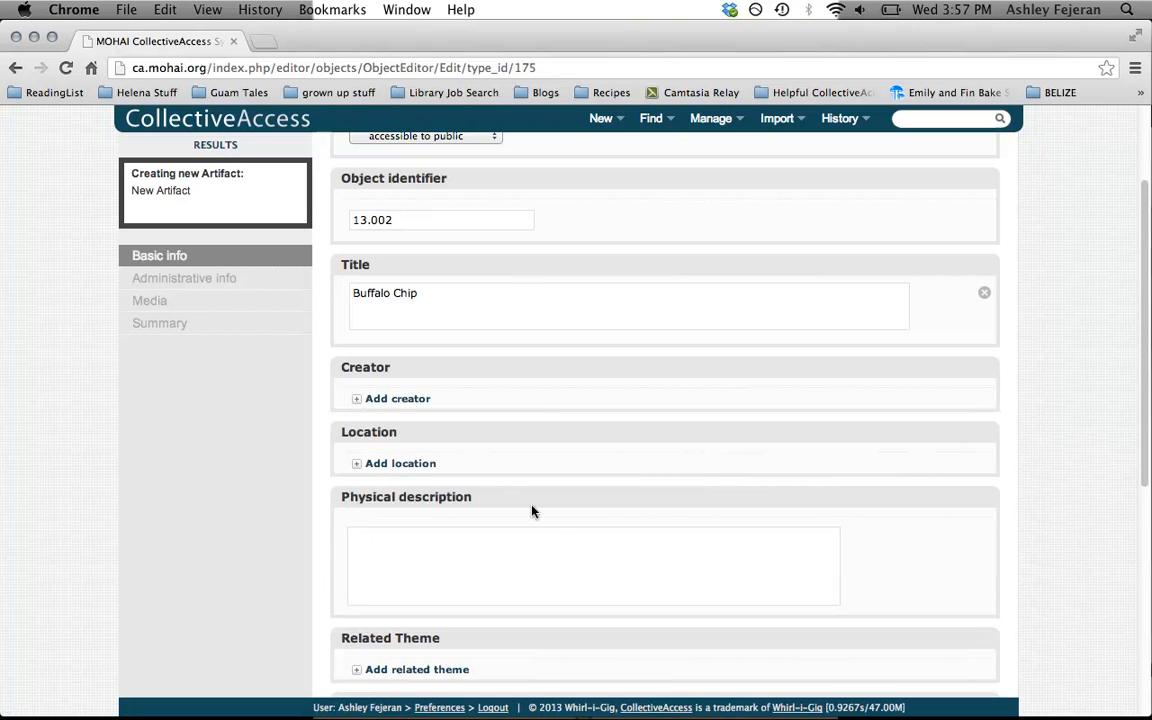
Add a location for the artifact with no building, trunk T001 and quantity 1
left_click(357, 464)
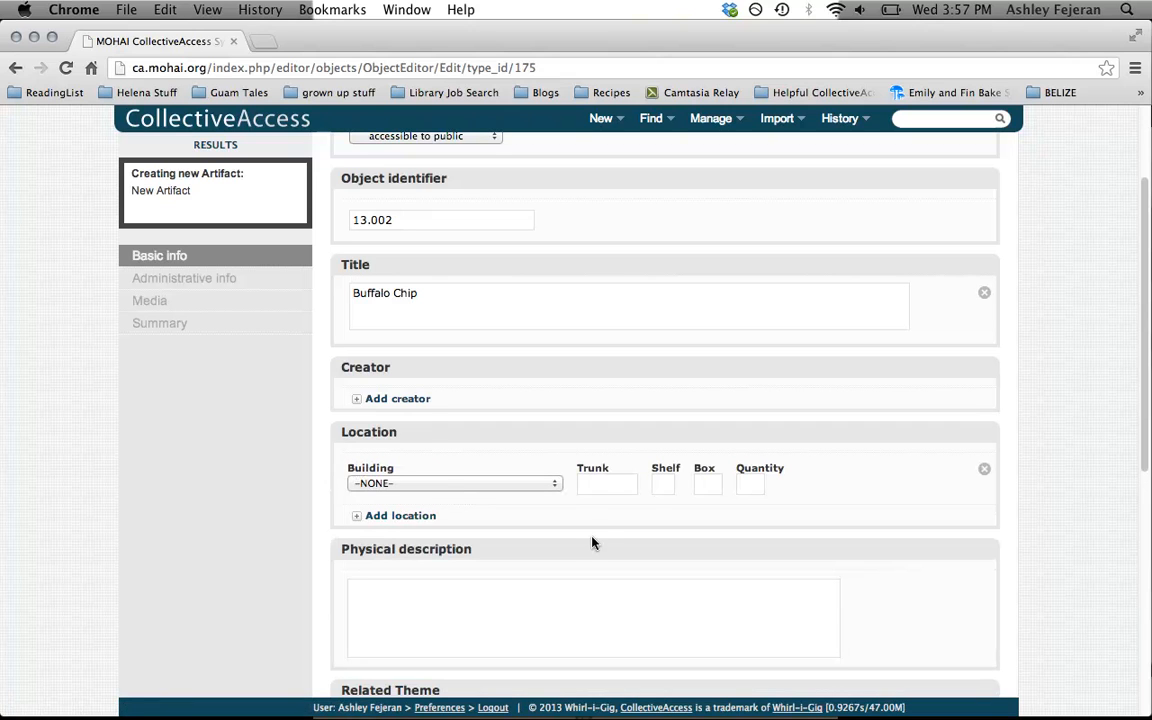
left_click(494, 484)
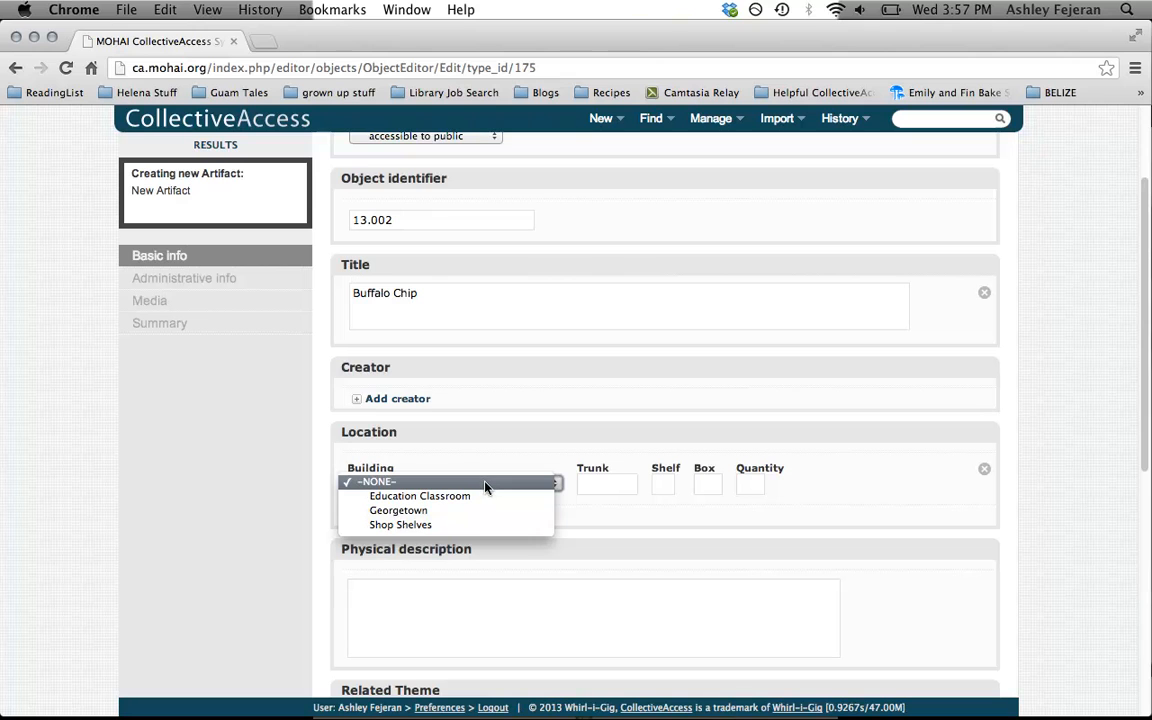
left_click(488, 486)
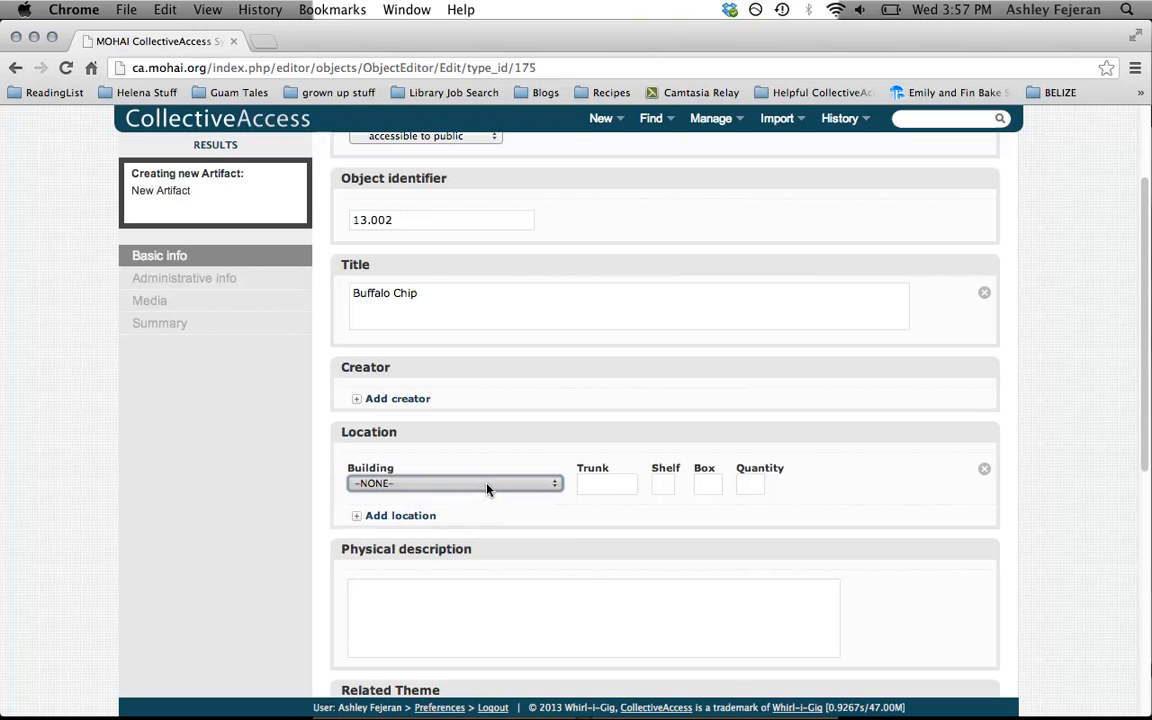
left_click(600, 486)
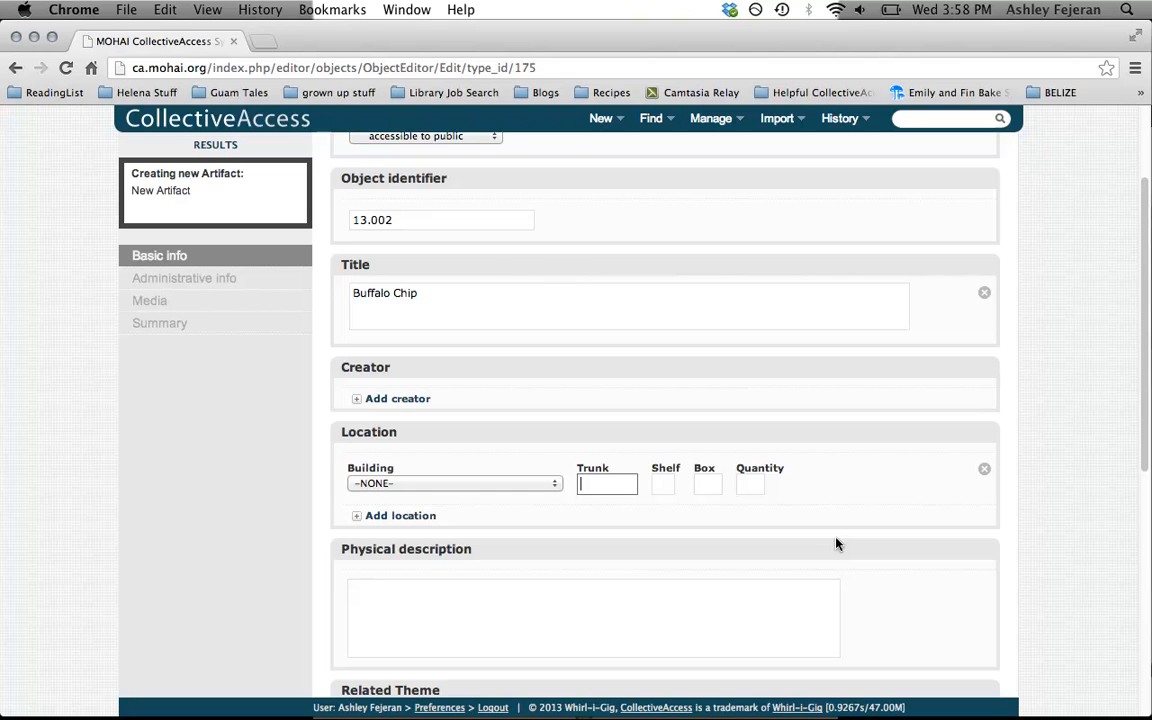
type("T001")
left_click(760, 486)
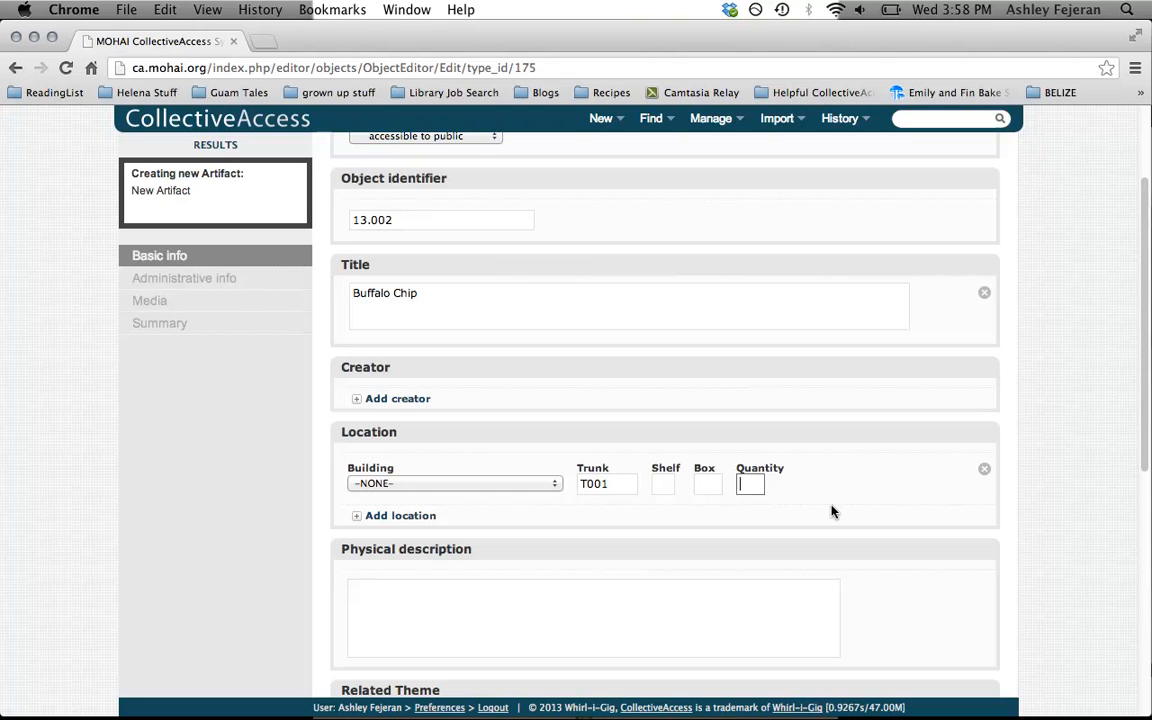
type("1")
Add a second location in the Education Classroom building with a quantity of 4
left_click(420, 515)
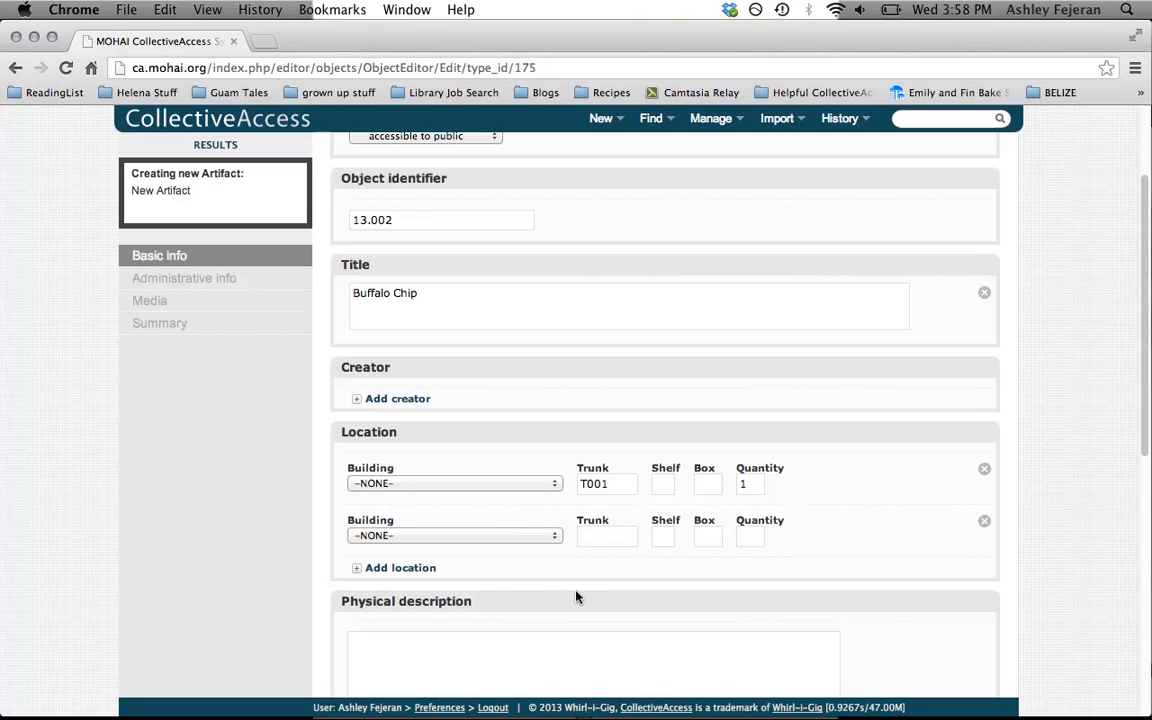
left_click(513, 538)
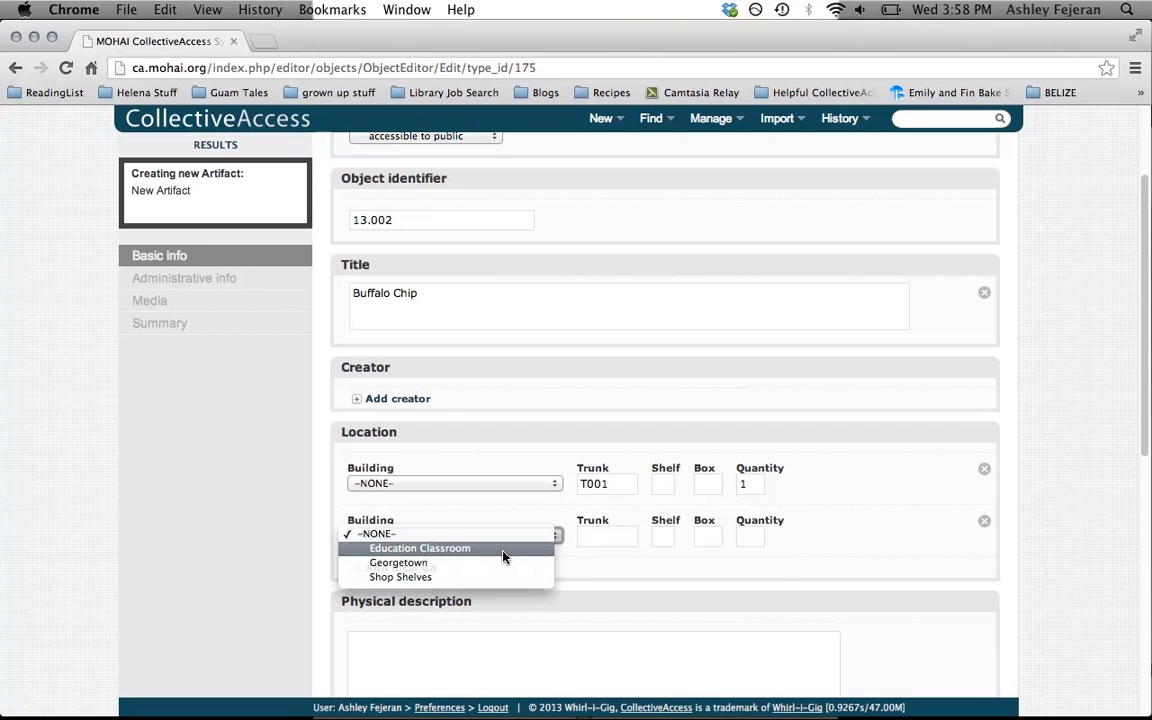
left_click(503, 552)
left_click(750, 537)
type("4")
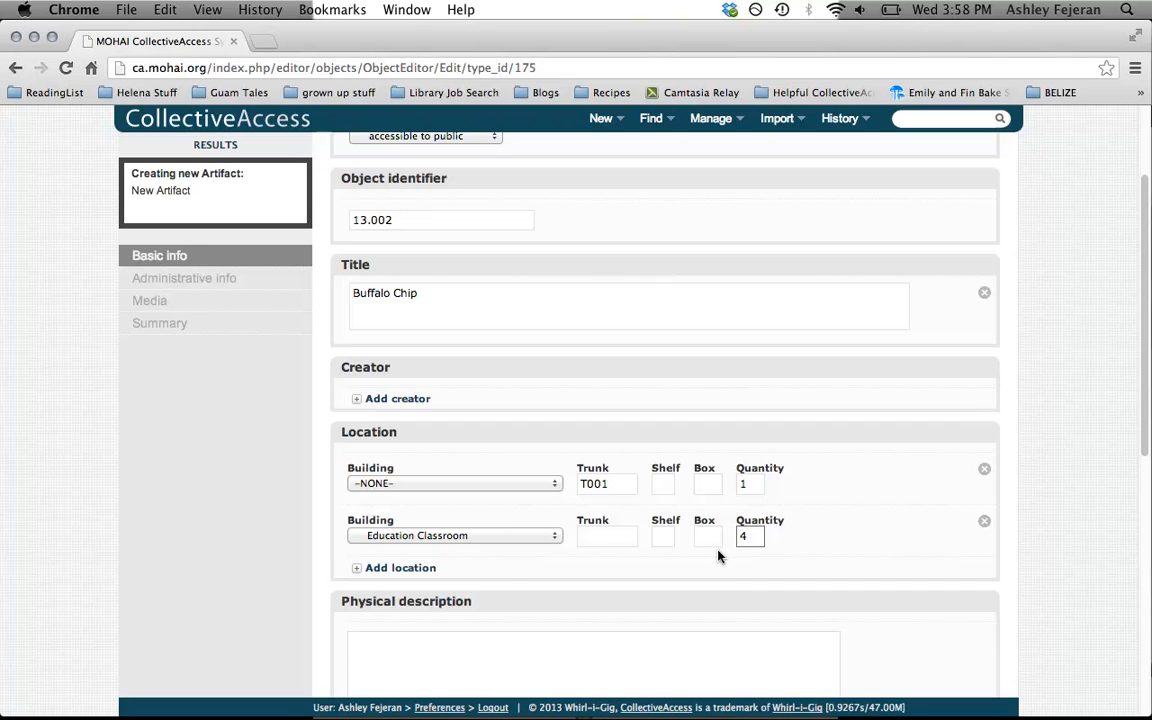
Add a third location in the Georgetown building with shelf 1 and box 36
left_click(419, 572)
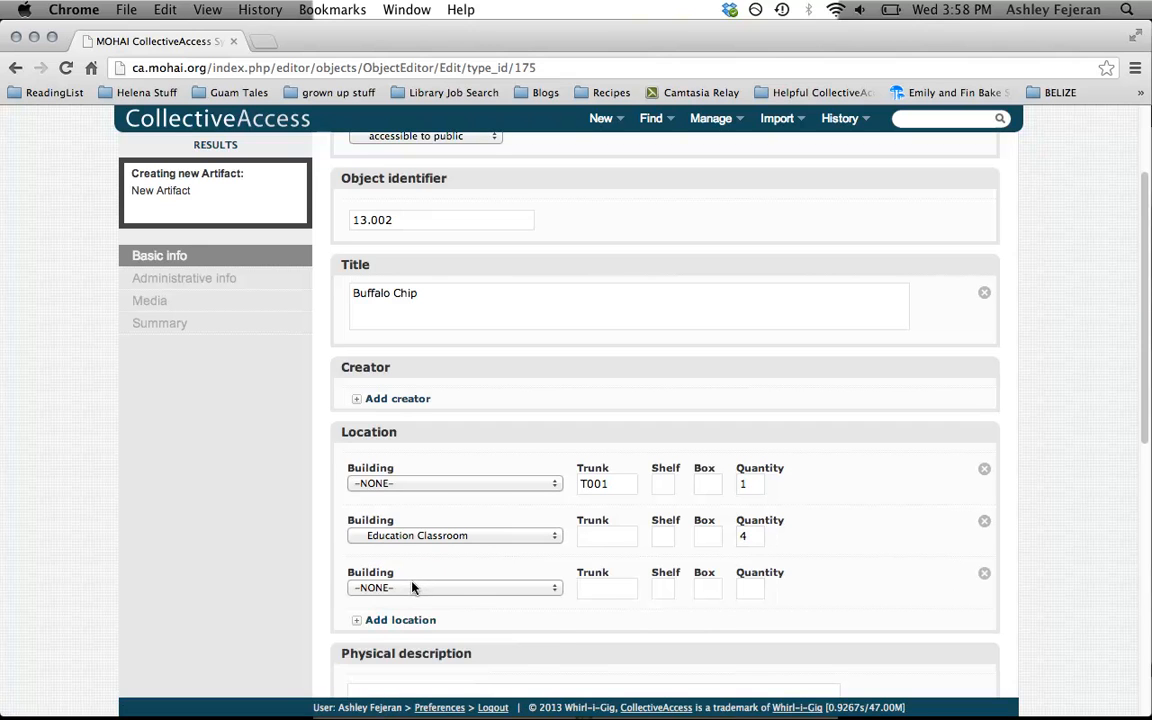
left_click(426, 588)
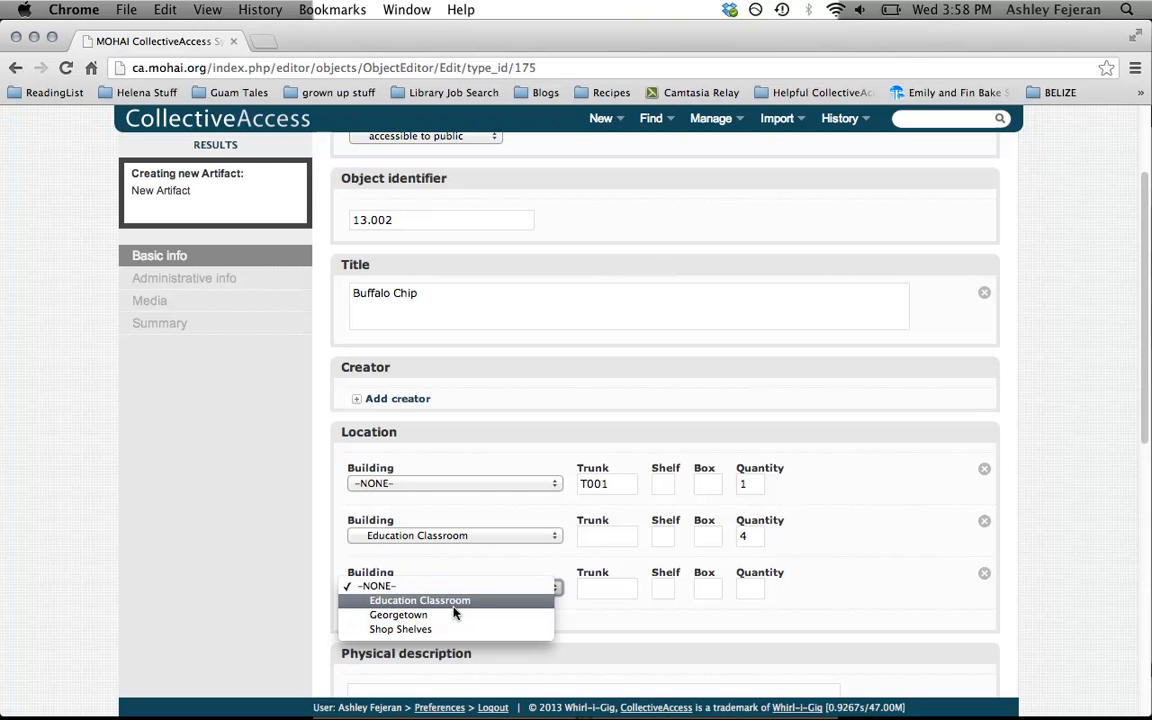
left_click(457, 615)
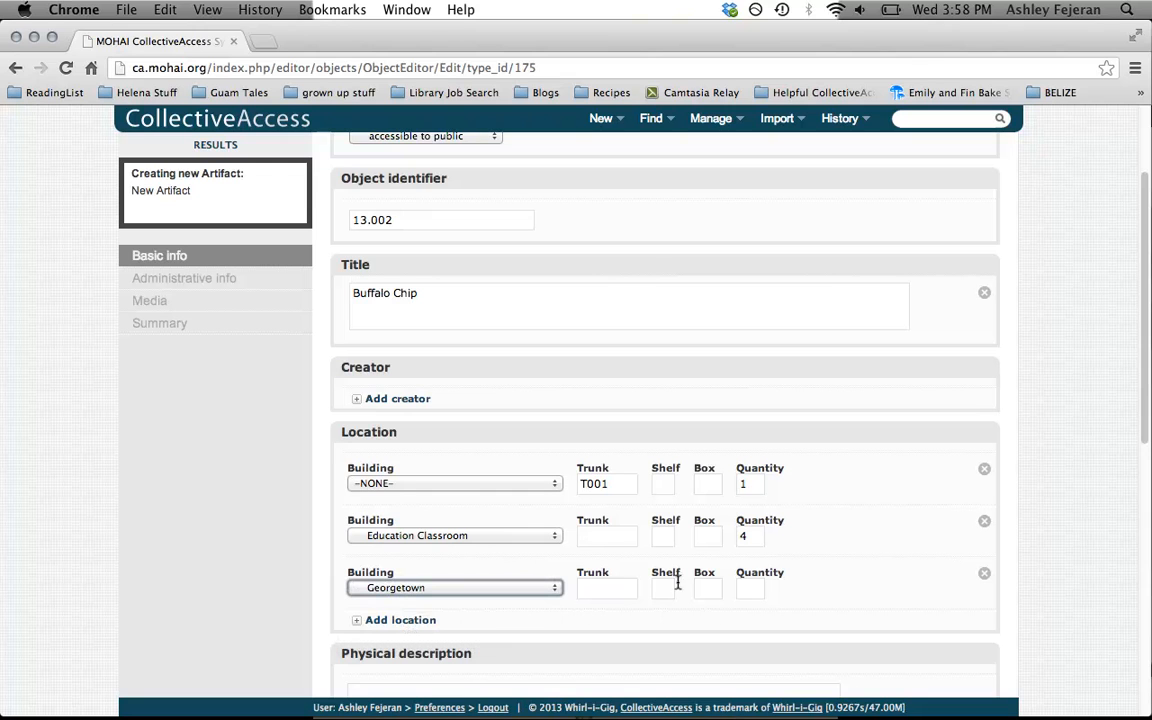
left_click(748, 590)
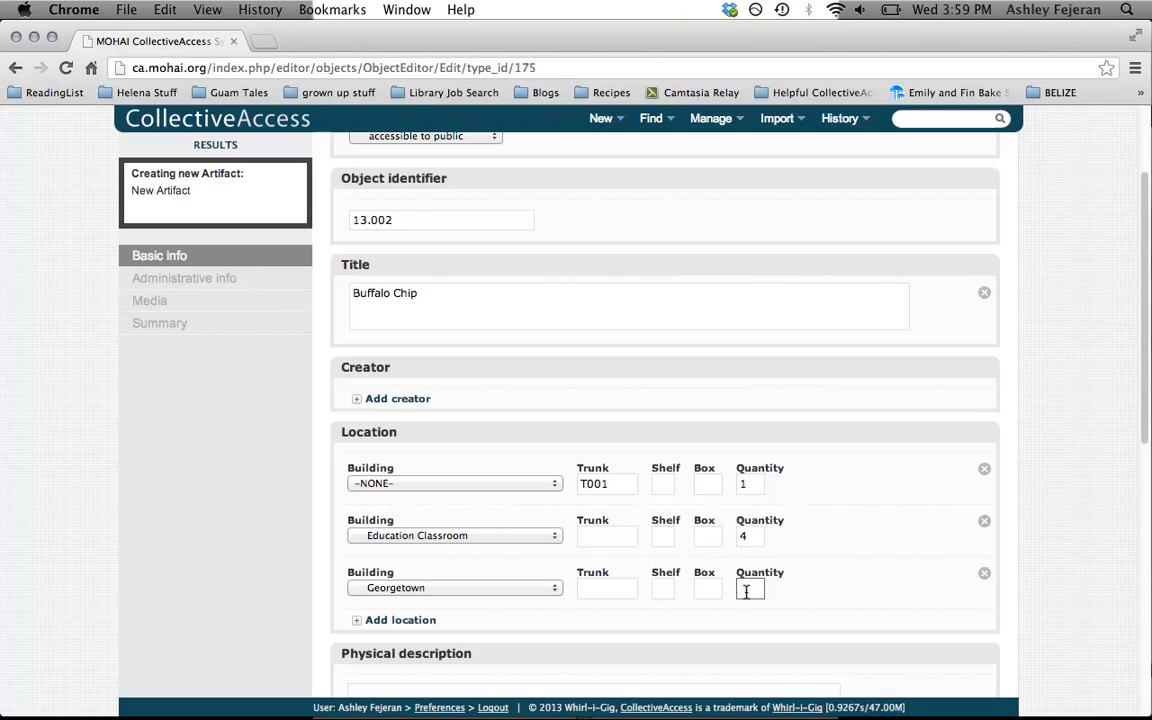
left_click(663, 588)
type("1")
left_click(699, 589)
type("36")
Remove the Georgetown and Education Classroom location entries
left_click(984, 574)
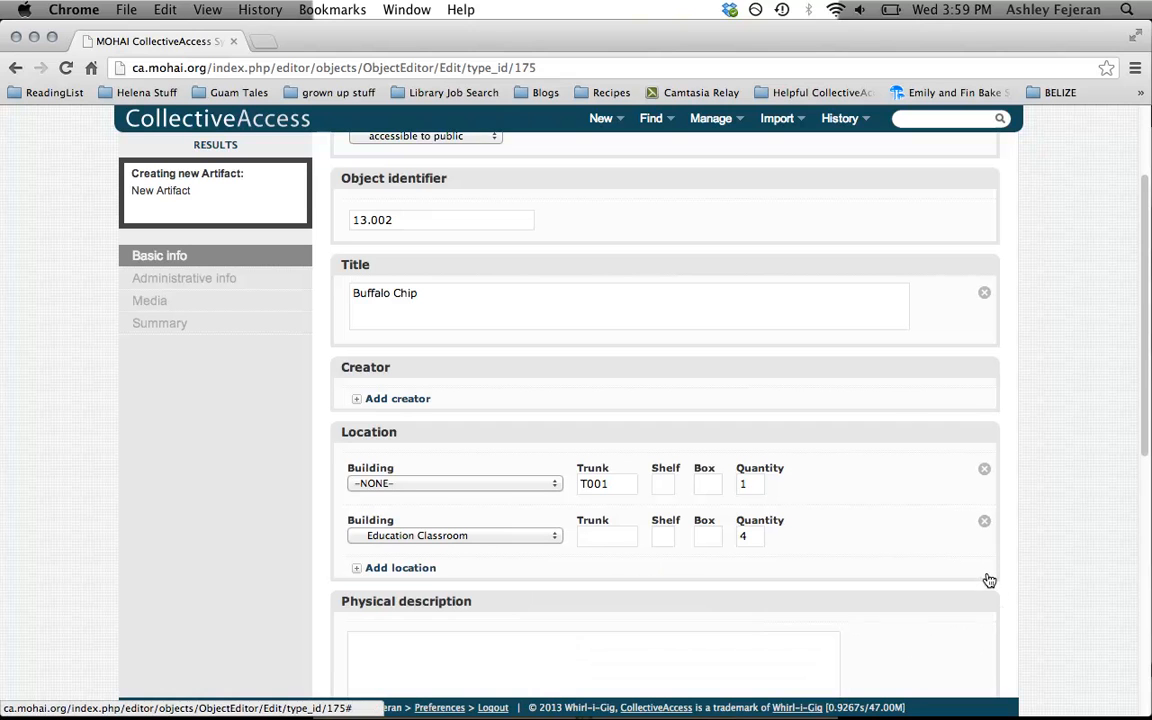
left_click(984, 521)
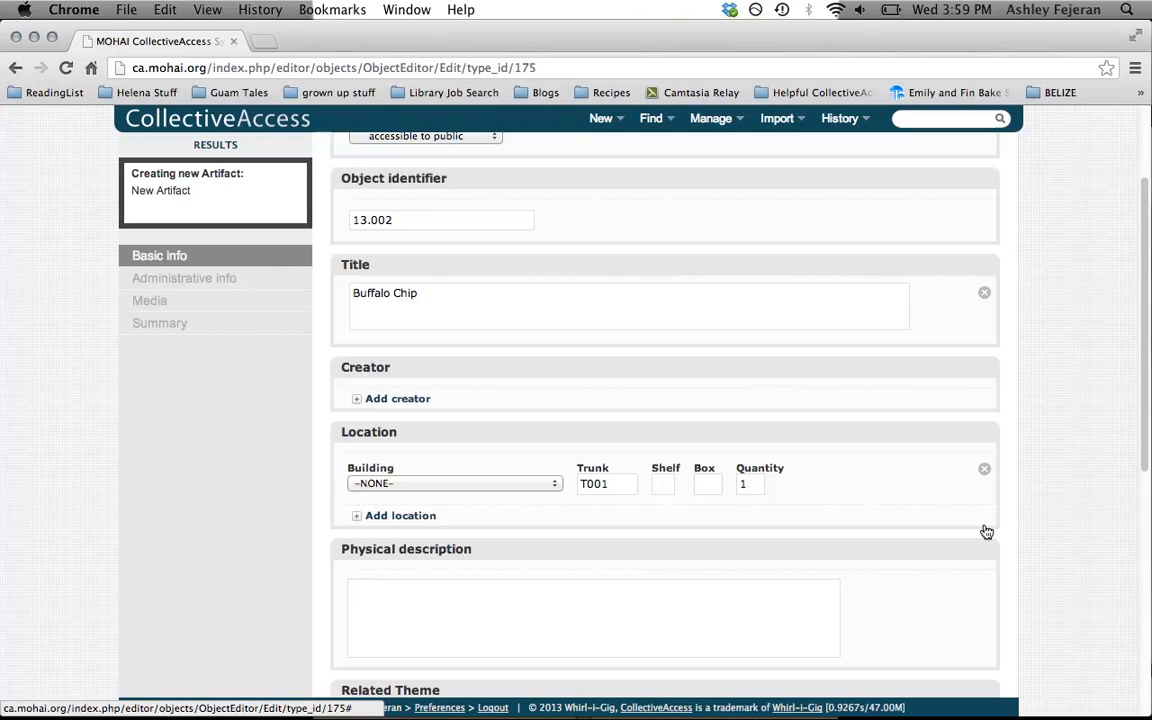
Enter the physical description "buffalo chip, brown, in good condition."
scroll(1116, 500, "down", 3)
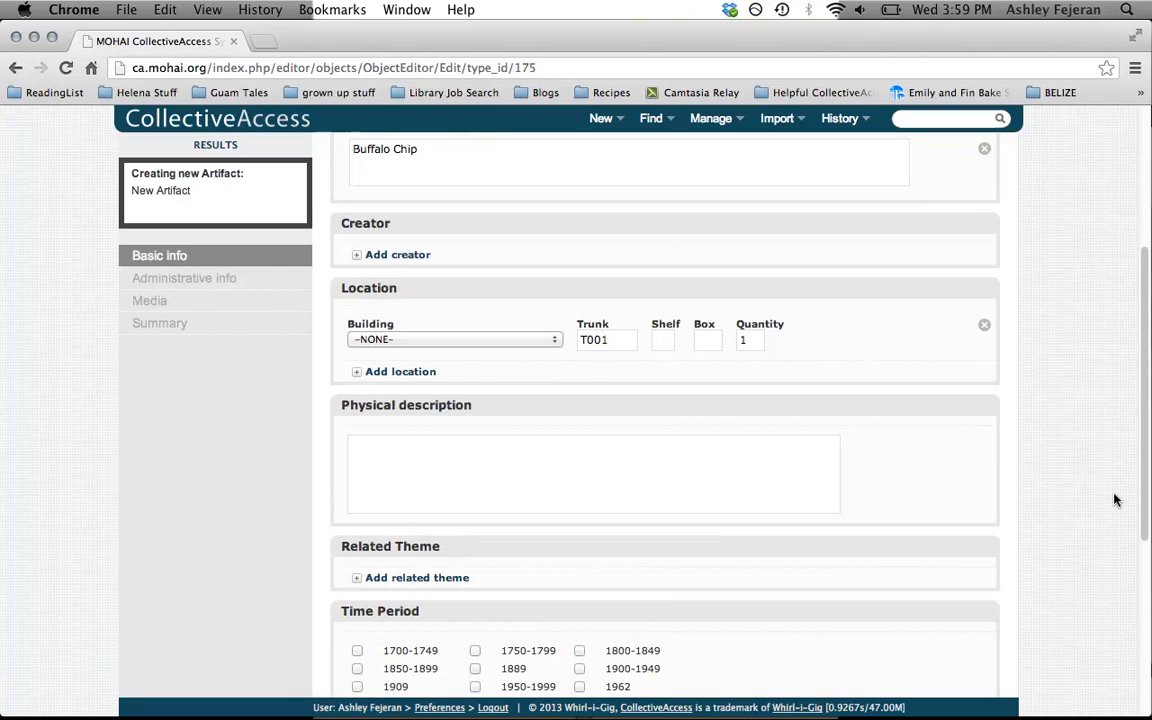
left_click(543, 478)
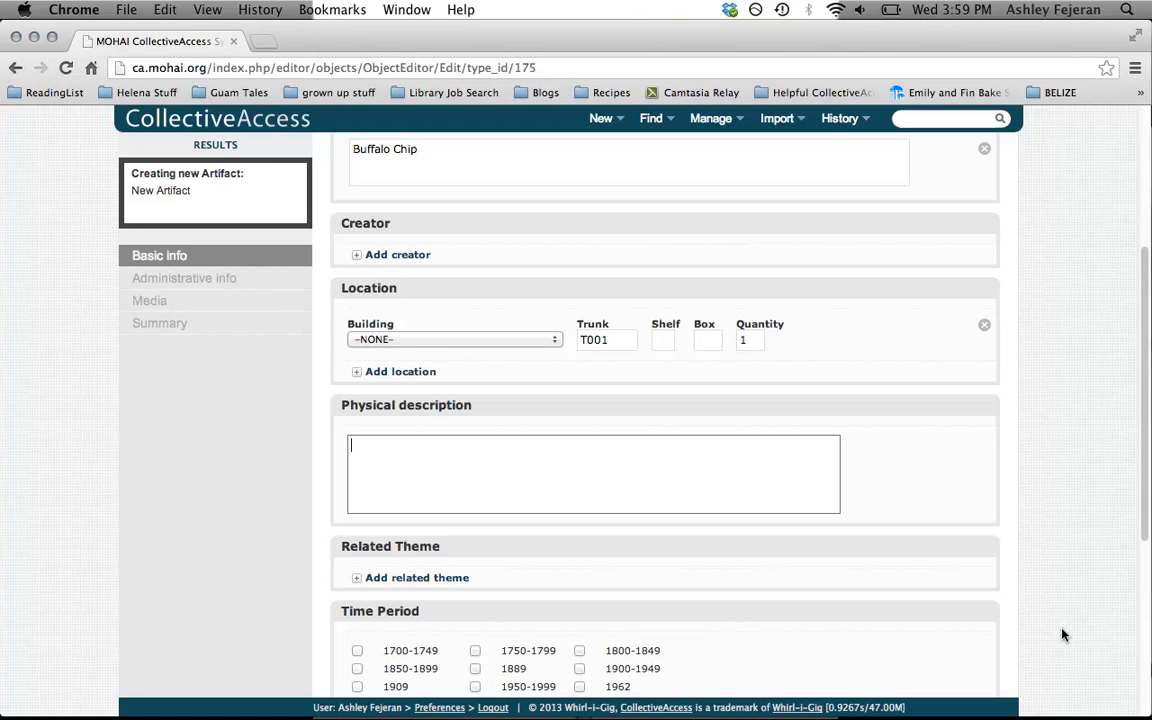
type("bufa")
key("BackSpace")
type("falo chip, brown, in ")
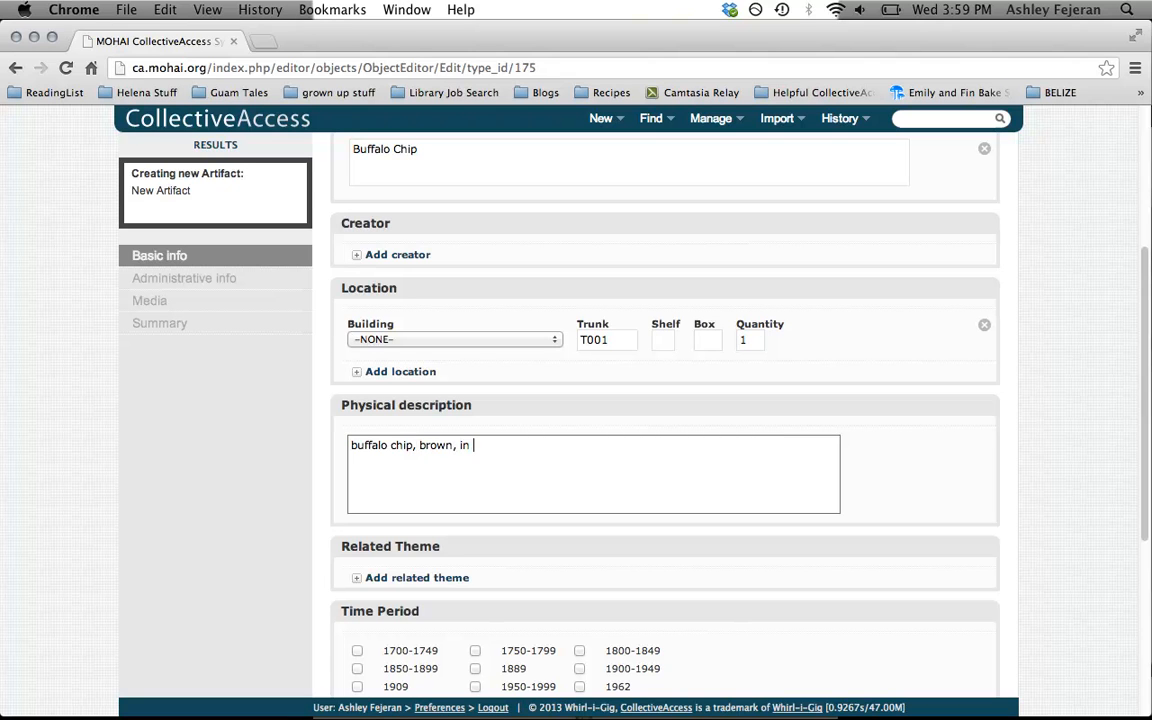
type("good condition.")
Add a related theme to the artifact and set it to Settlement
scroll(1090, 462, "down", 2)
scroll(967, 429, "down", 5)
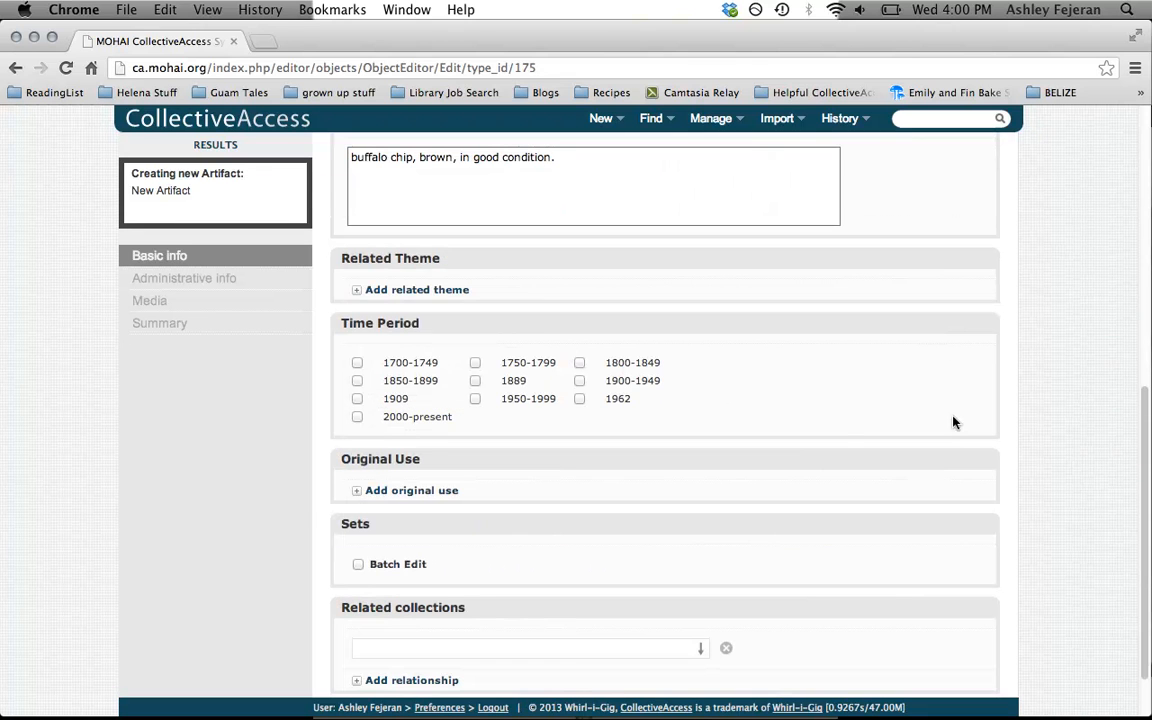
left_click(369, 290)
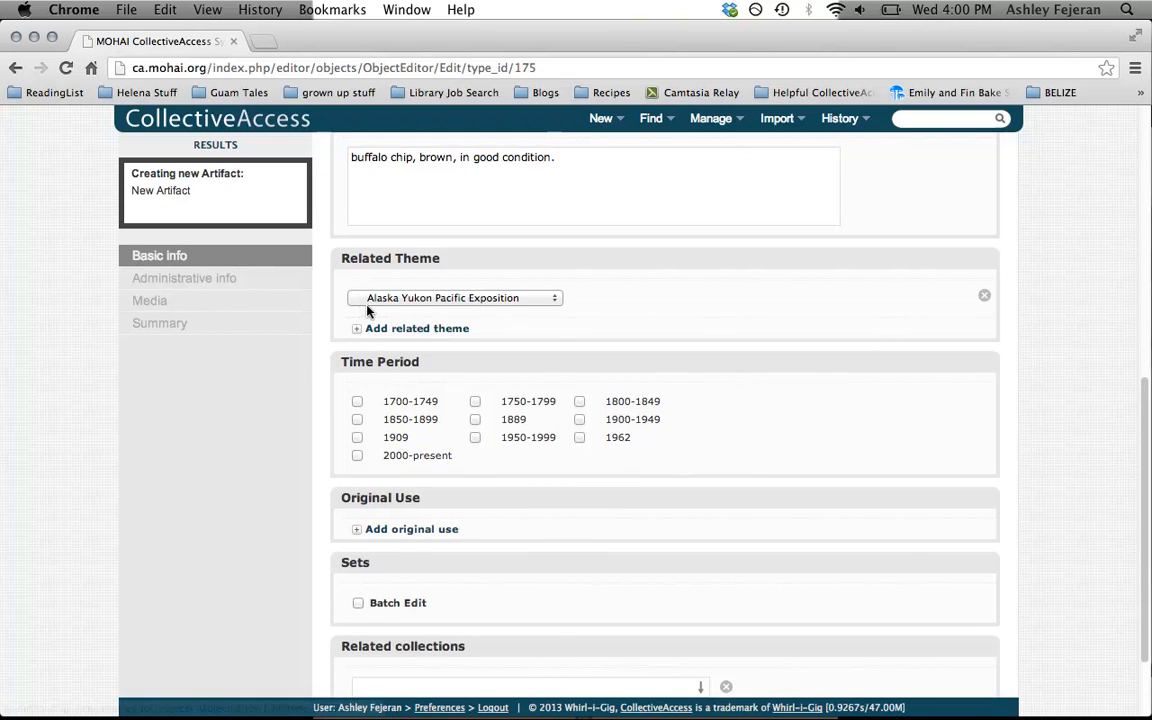
left_click(365, 297)
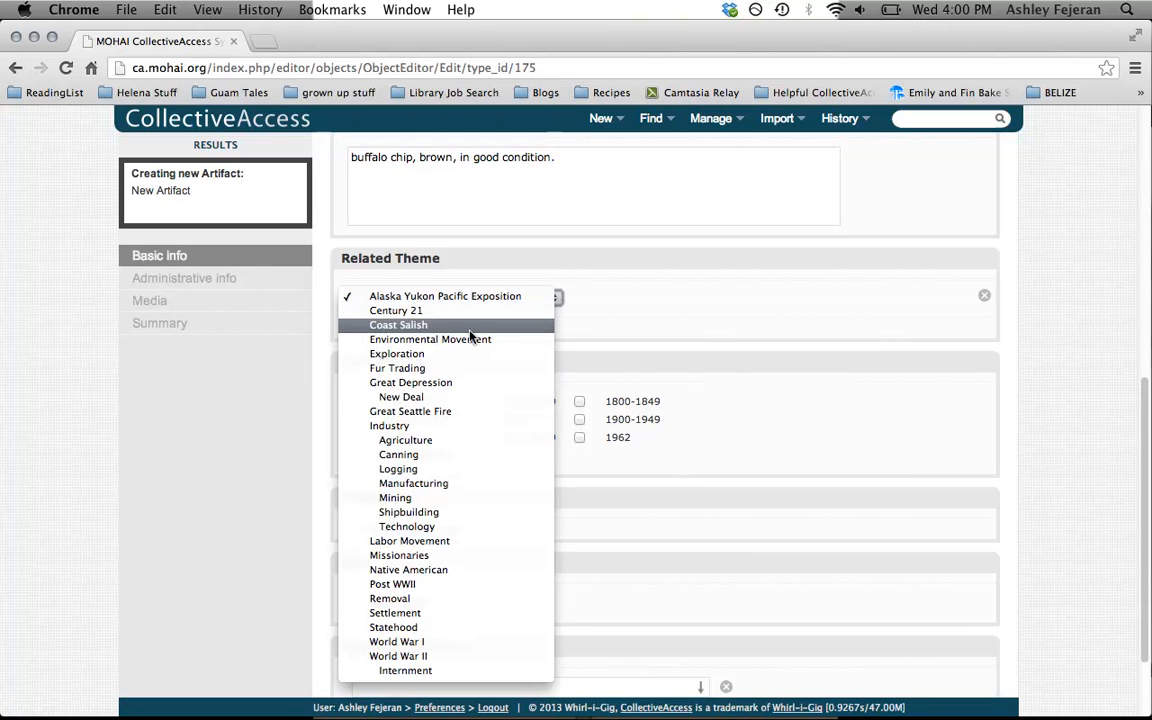
left_click(486, 617)
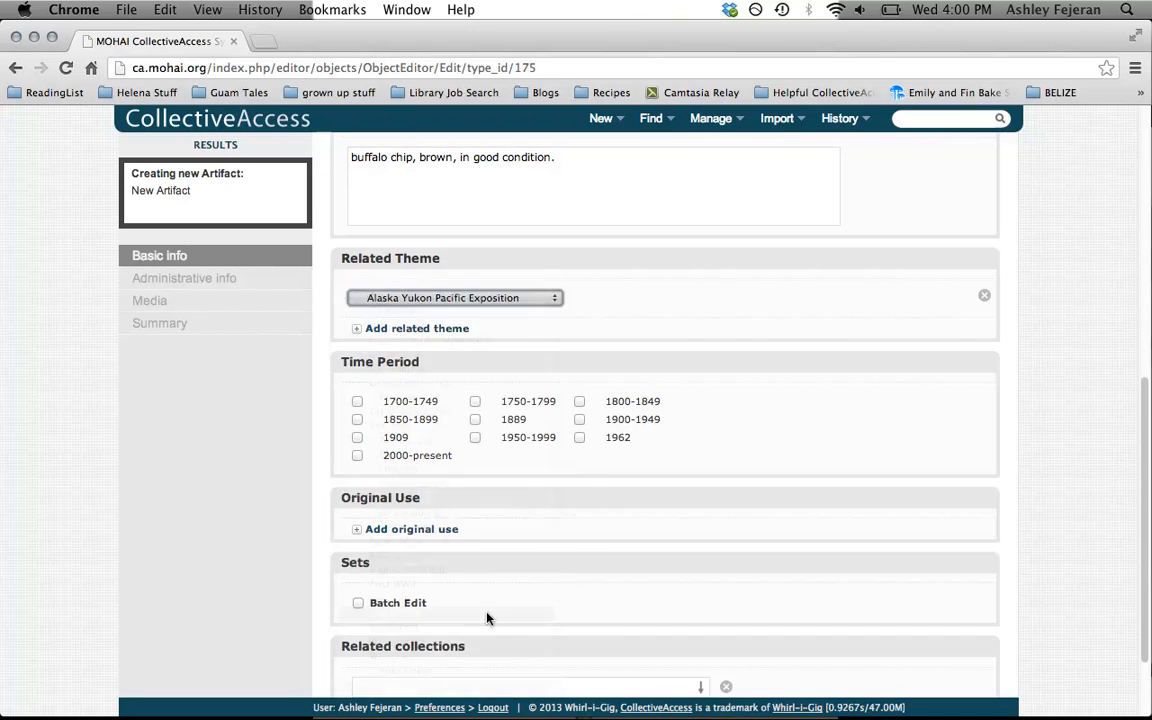
Add two more related themes set to Exploration and remove both of them again
left_click(405, 330)
left_click(411, 338)
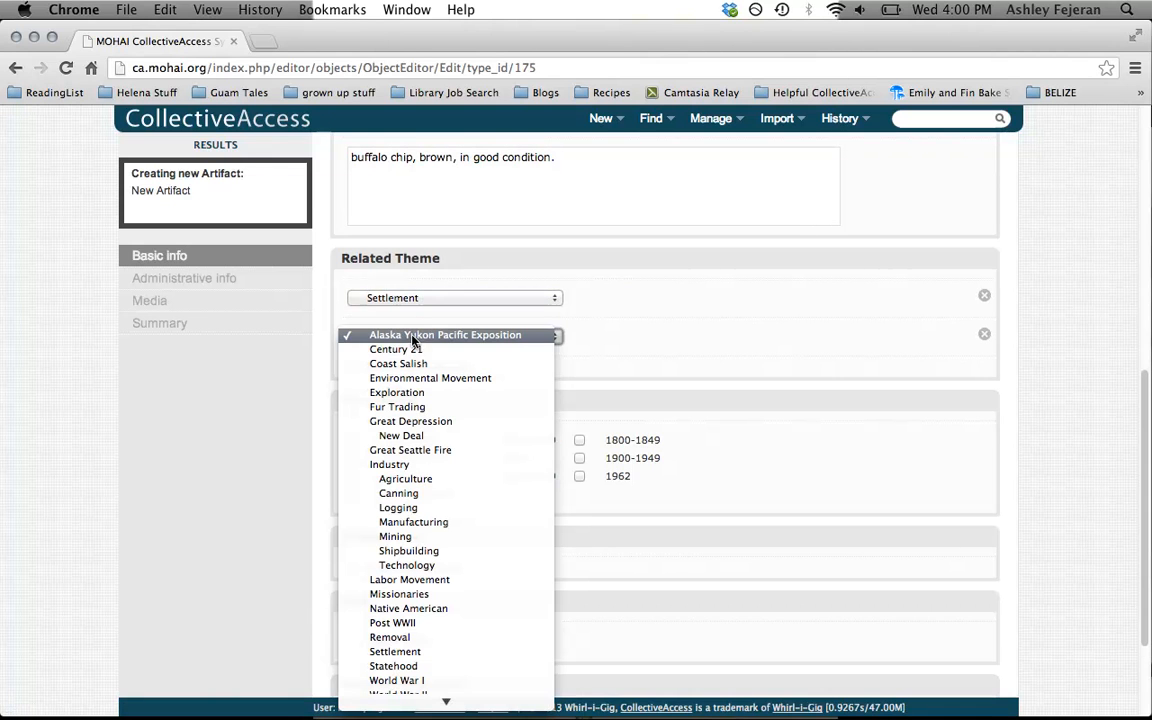
left_click(457, 401)
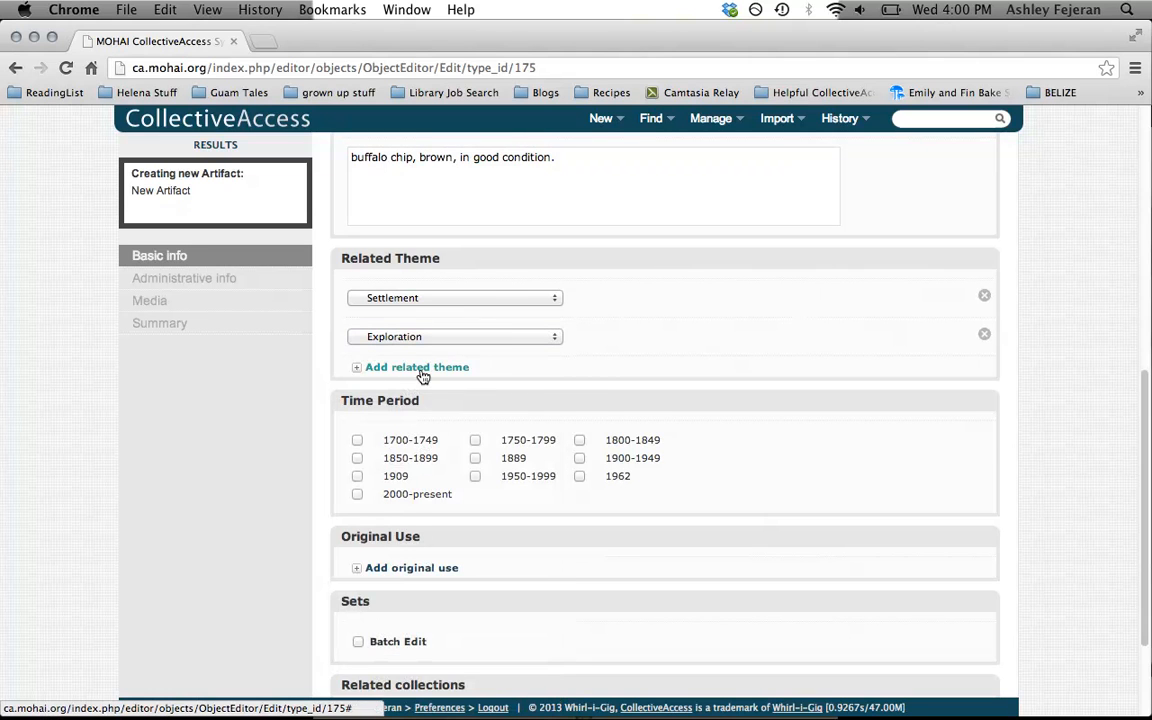
left_click(422, 370)
left_click(405, 375)
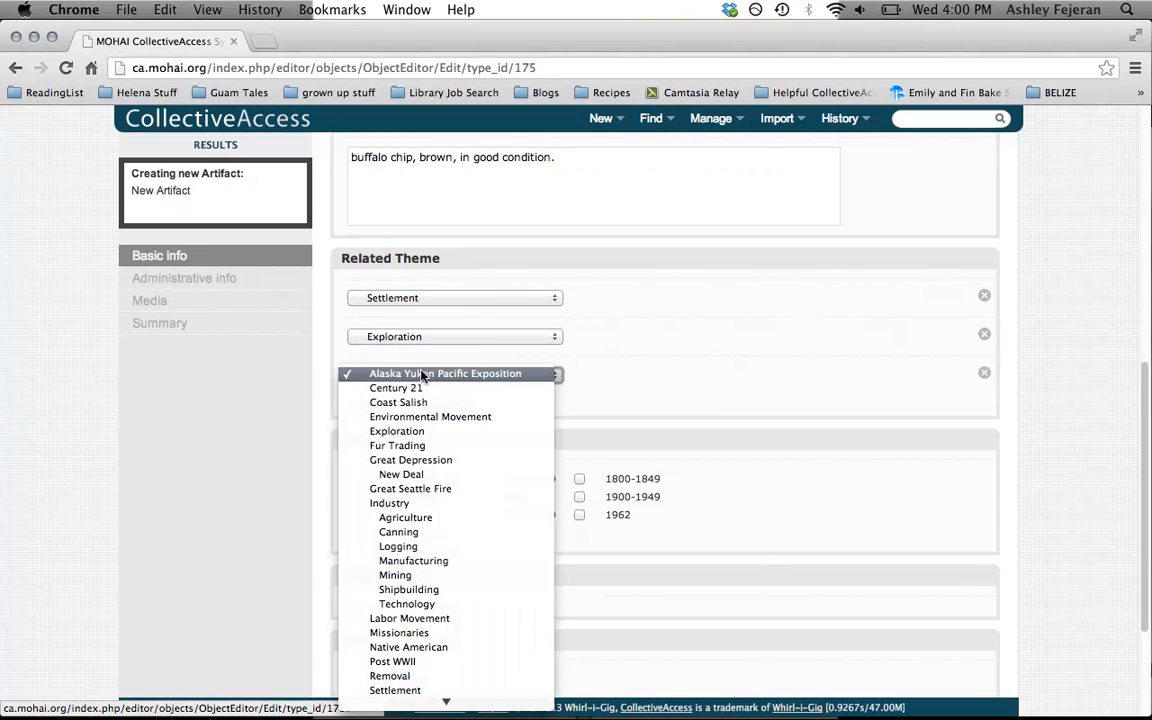
left_click(437, 431)
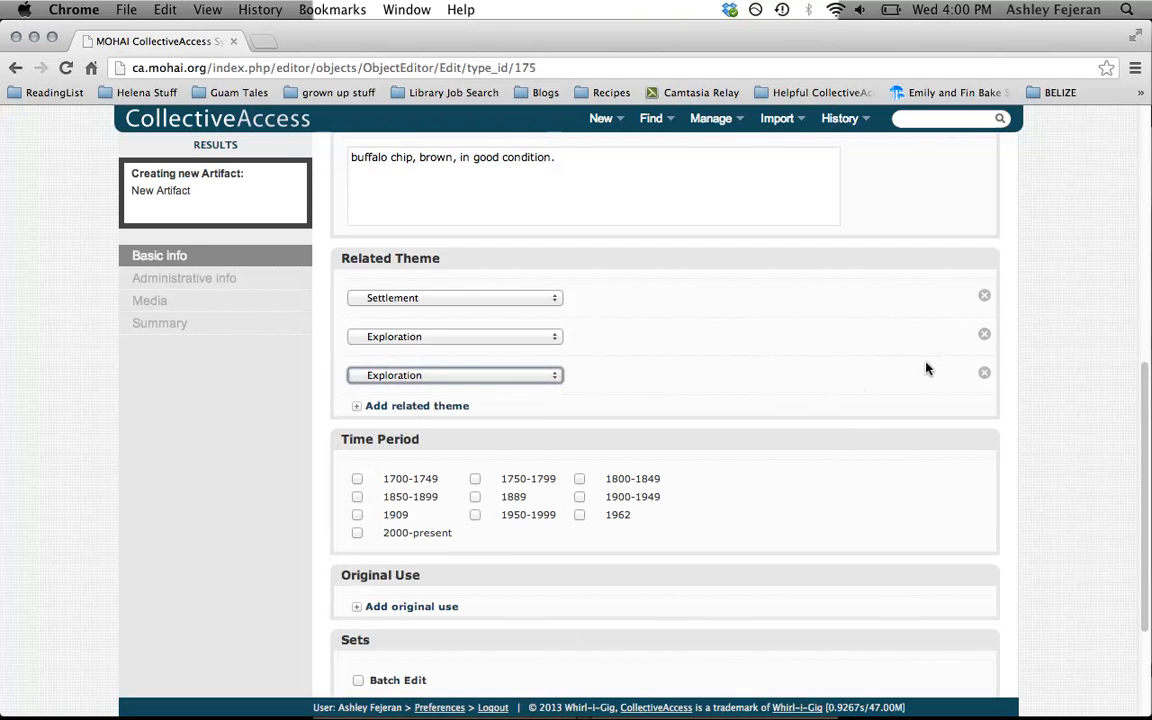
left_click(984, 373)
left_click(984, 337)
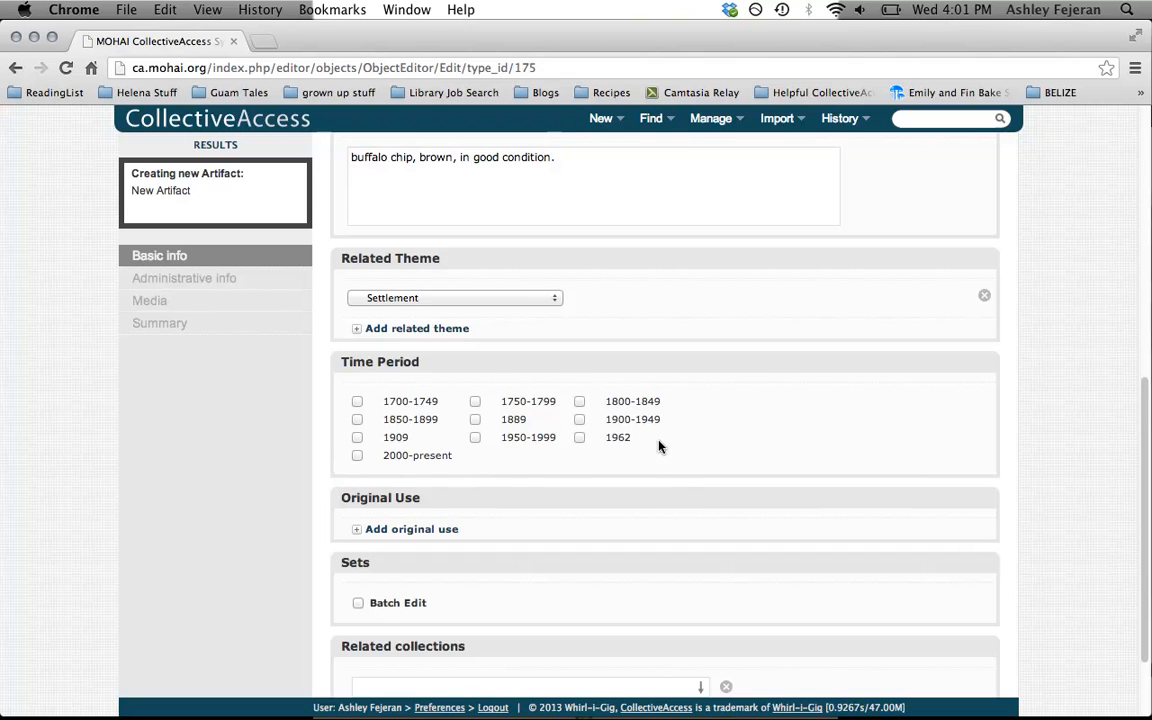
Mark the time periods 1700-1749 and 1750-1799, and add the original uses Domestic and Occupational
left_click(357, 401)
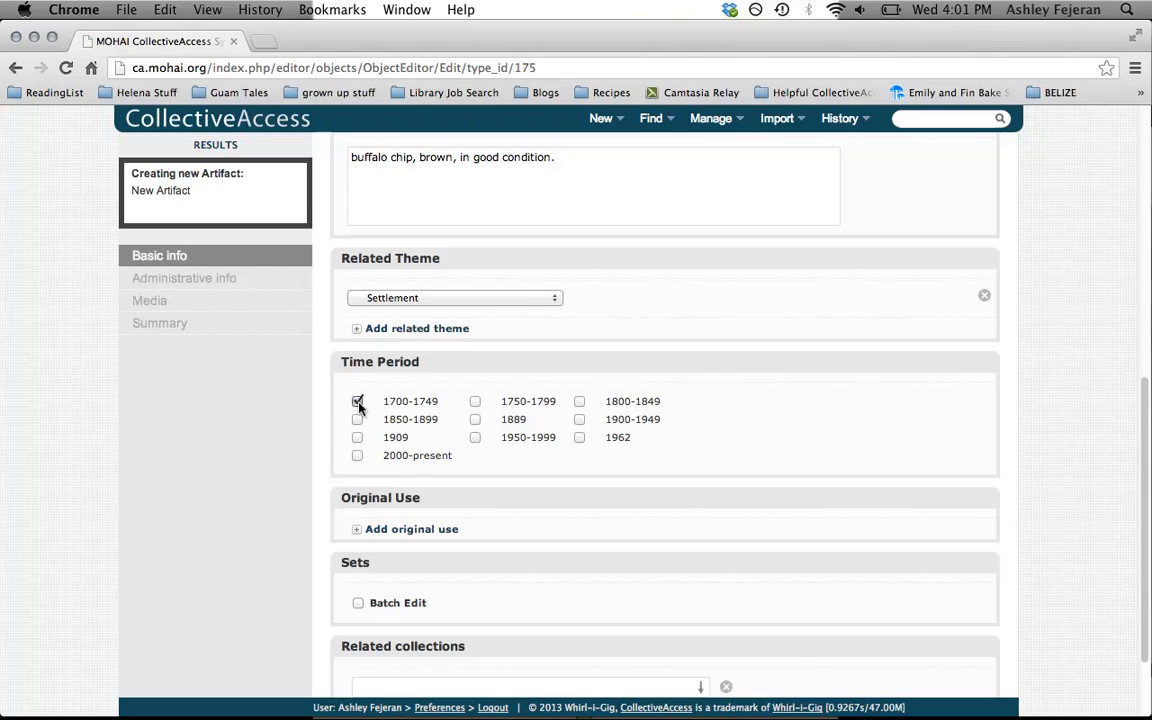
left_click(475, 402)
left_click(446, 531)
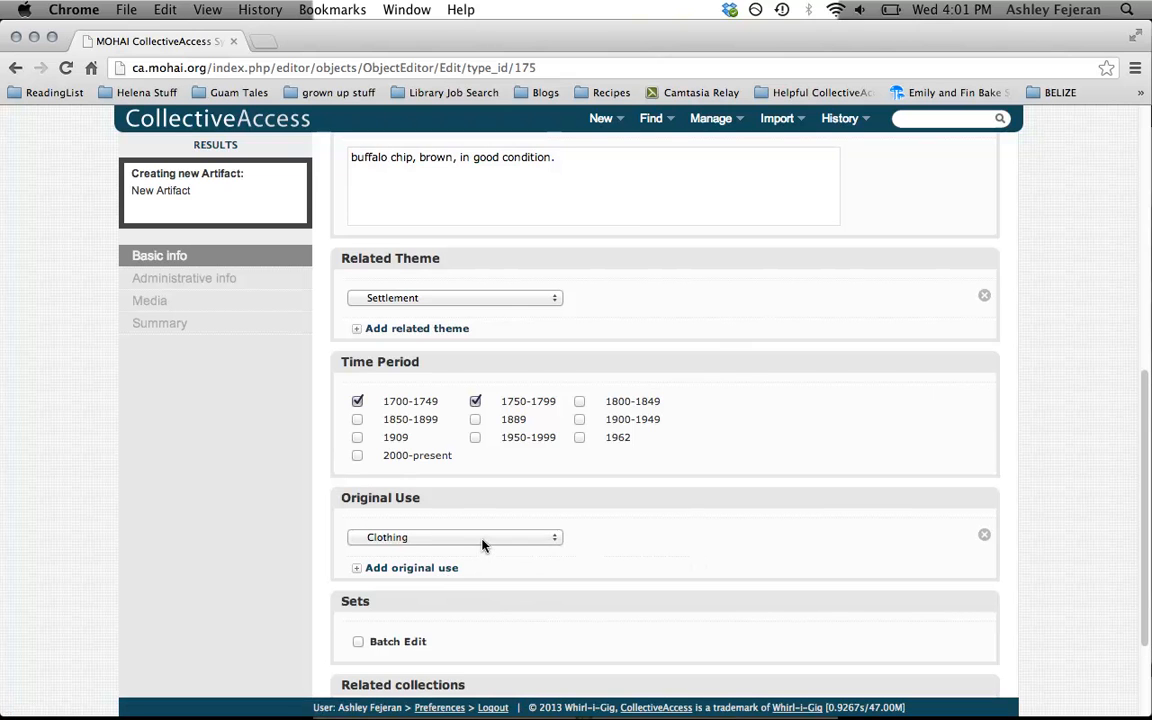
left_click(484, 540)
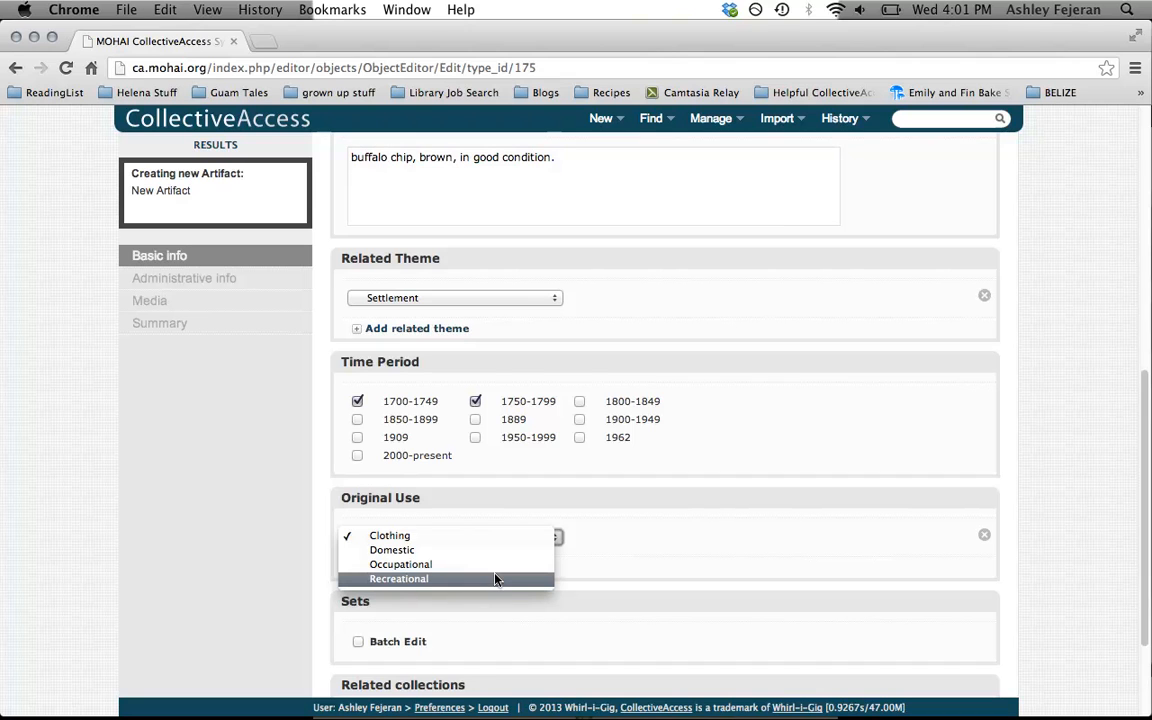
left_click(417, 550)
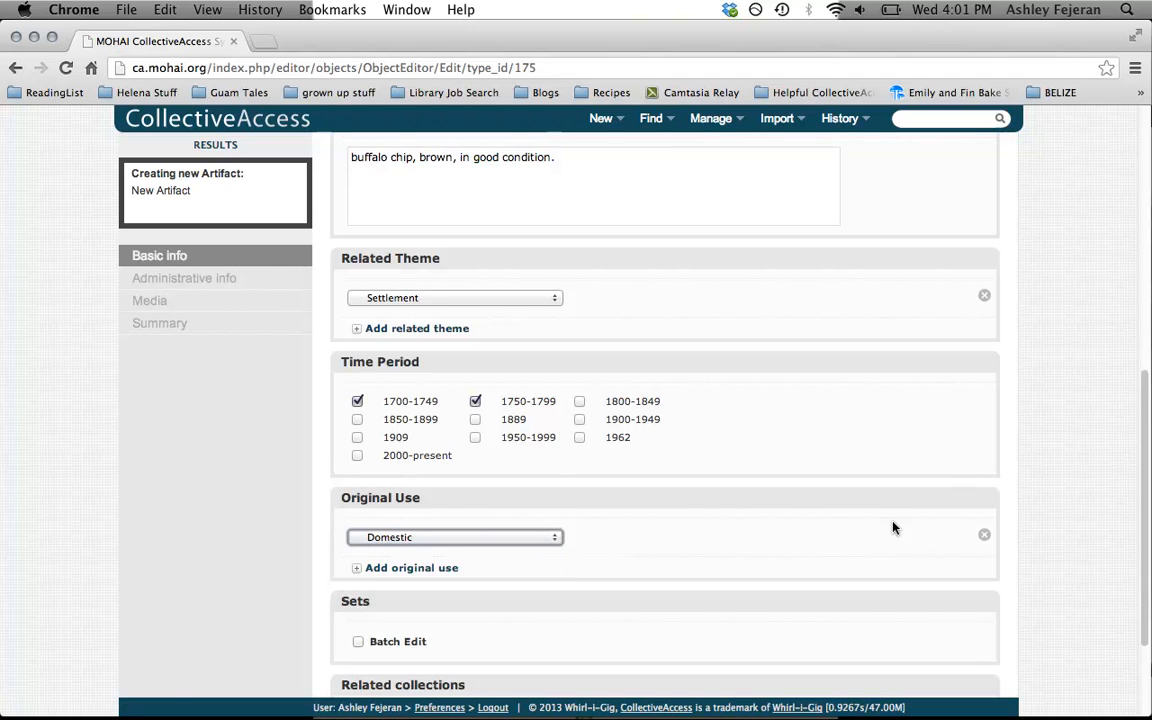
left_click(386, 567)
left_click(389, 573)
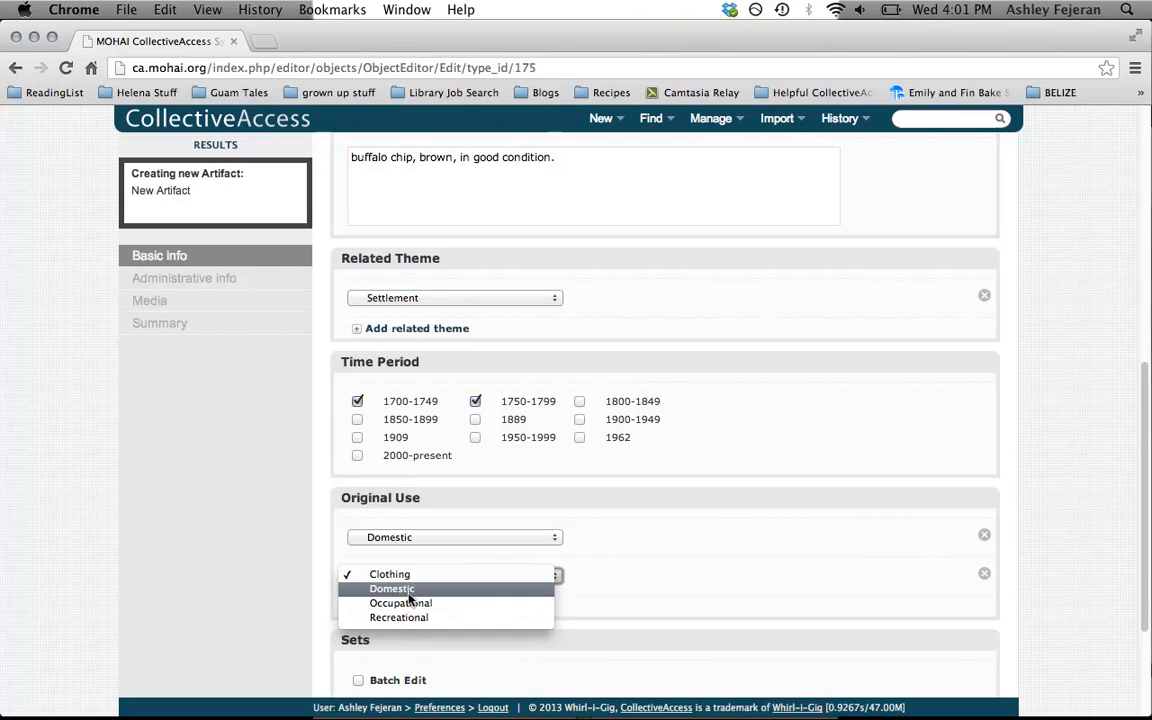
left_click(405, 603)
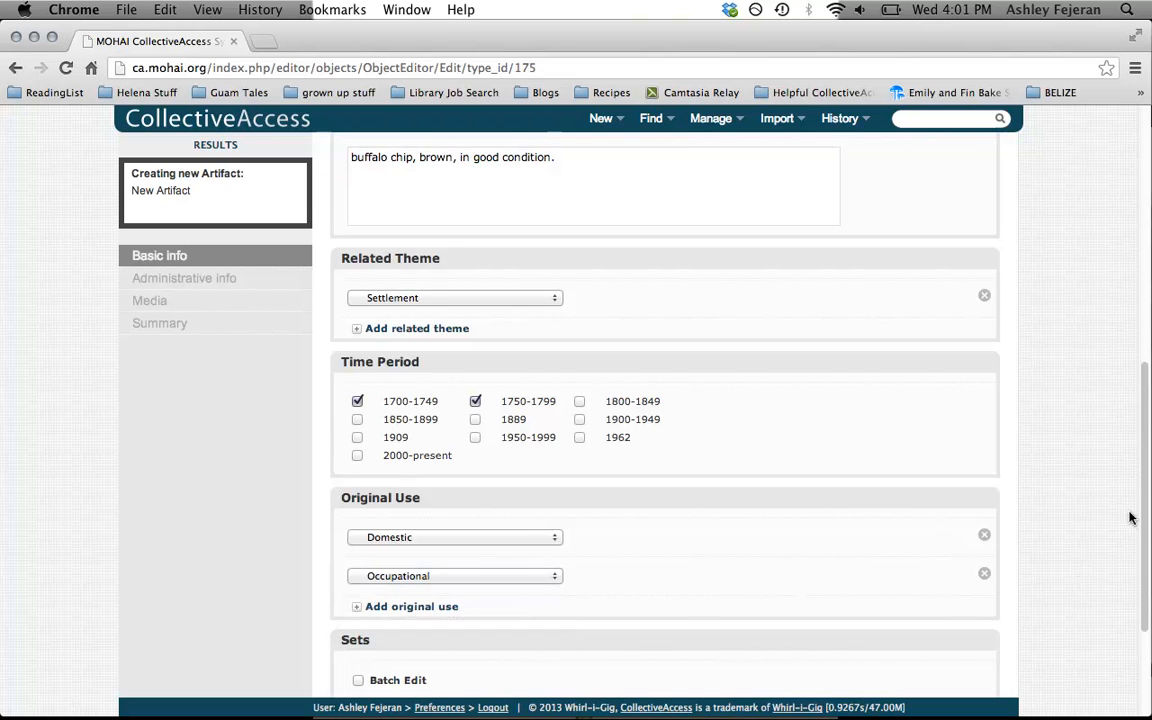
Include the artifact in the Batch Edit set and relate it to the collection Settlement in Puget Sound (T001)
scroll(1145, 500, "down", 4)
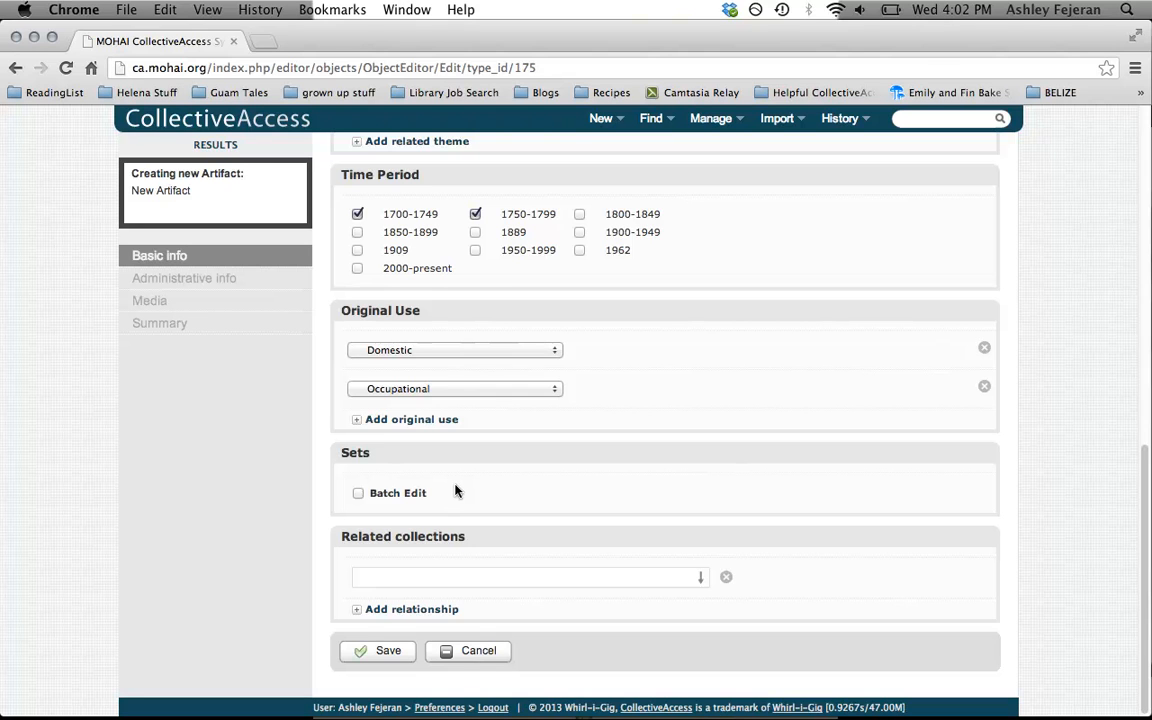
left_click(358, 493)
left_click(656, 576)
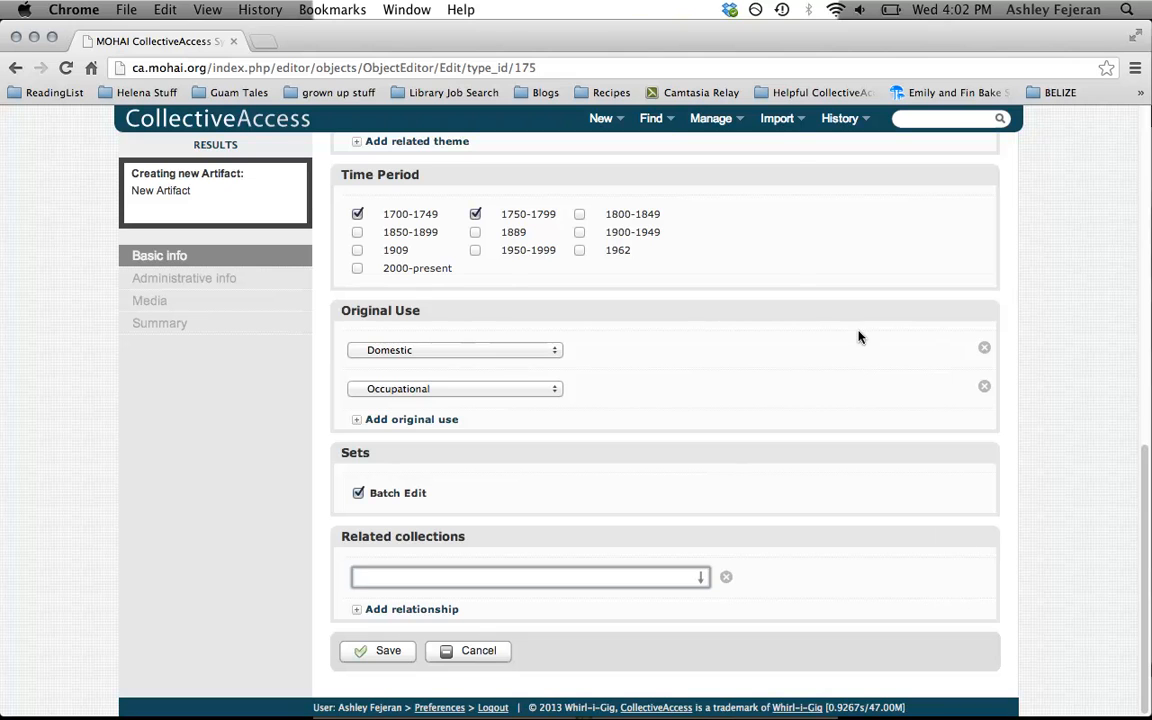
mouse_move(601, 118)
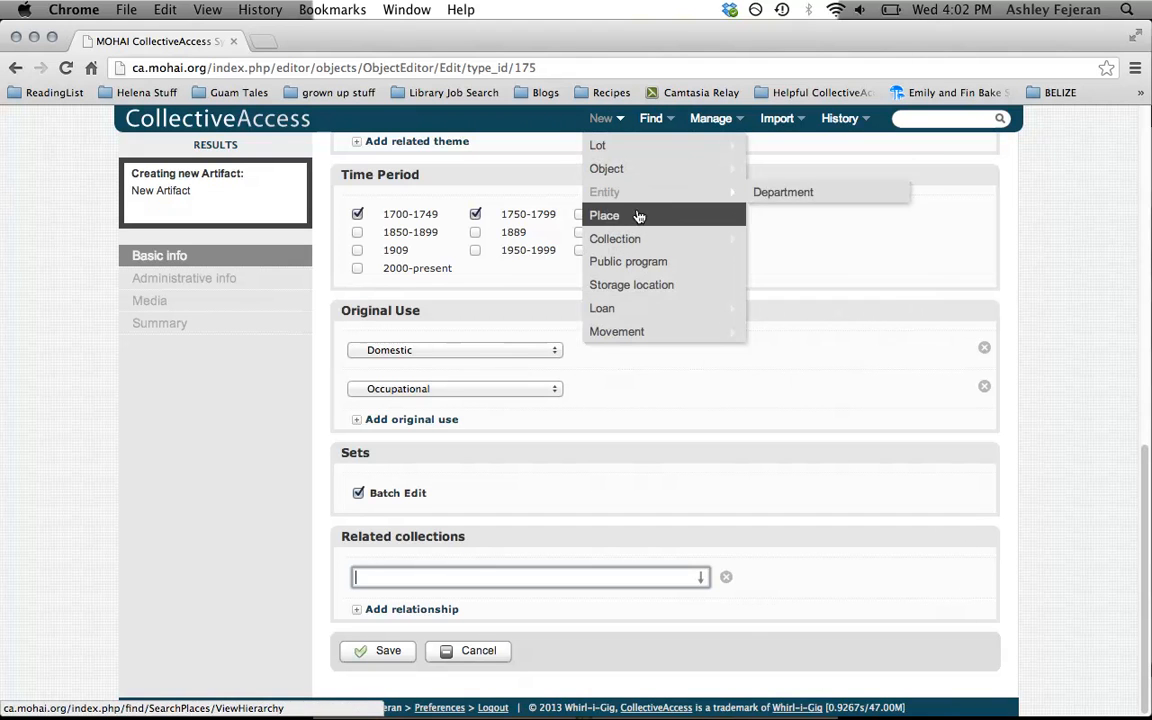
mouse_move(640, 244)
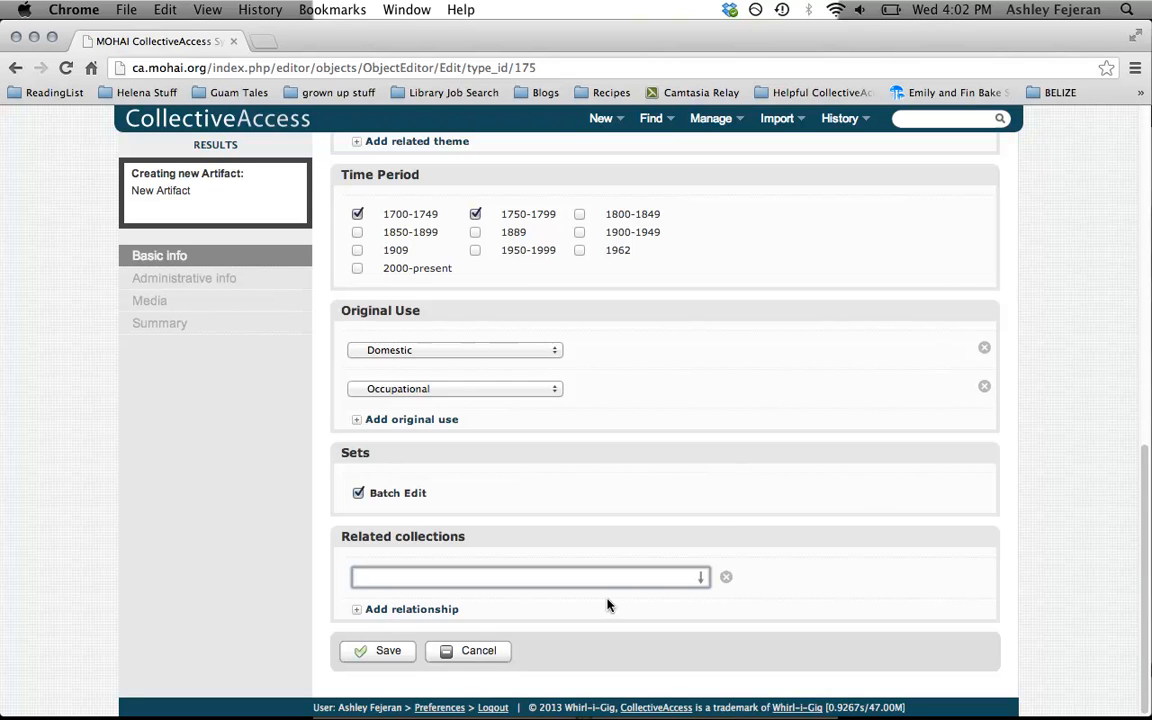
type("Settl")
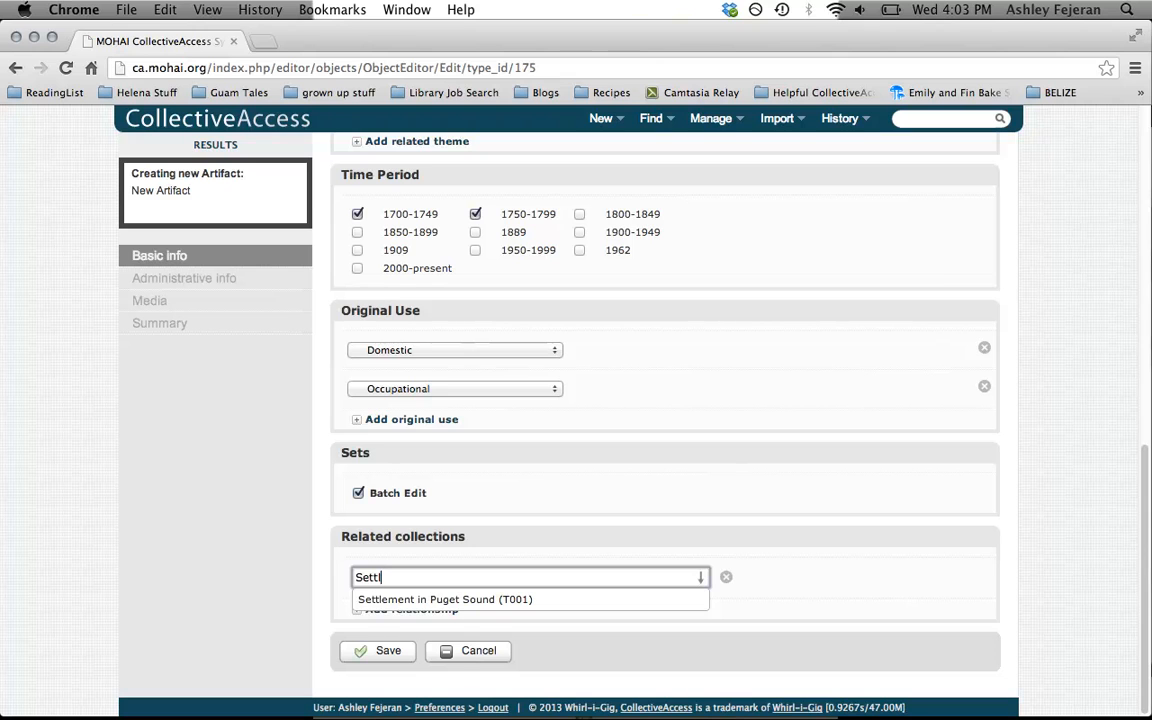
left_click(620, 600)
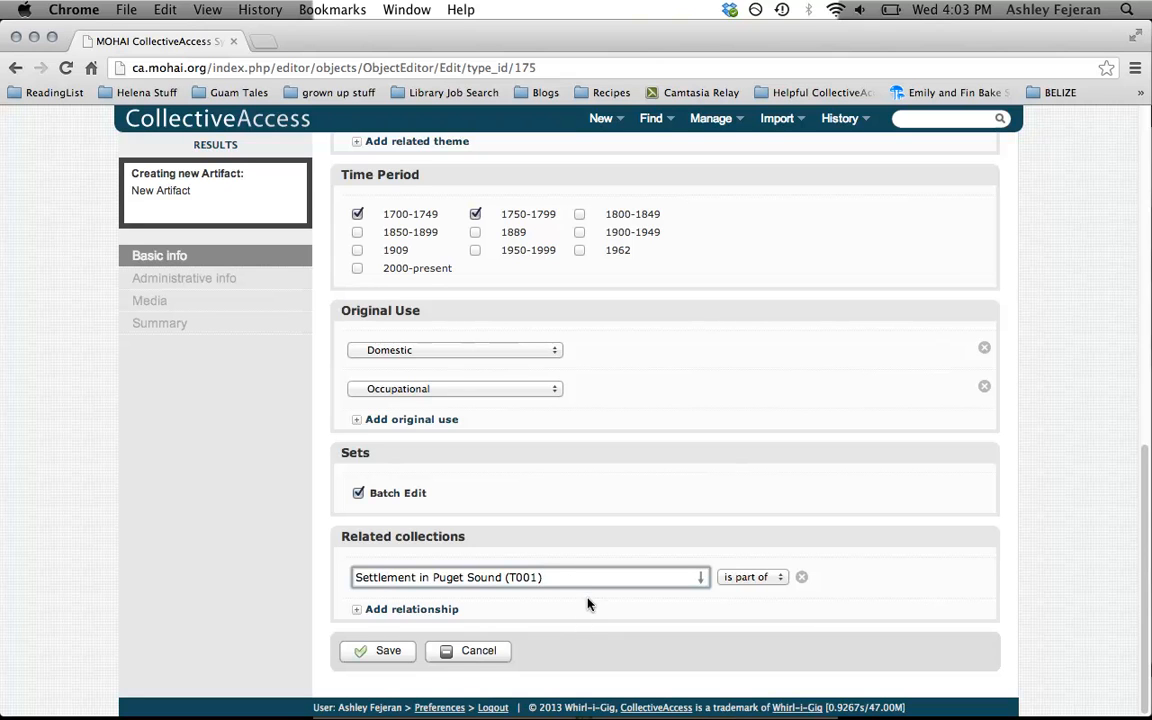
left_click(404, 618)
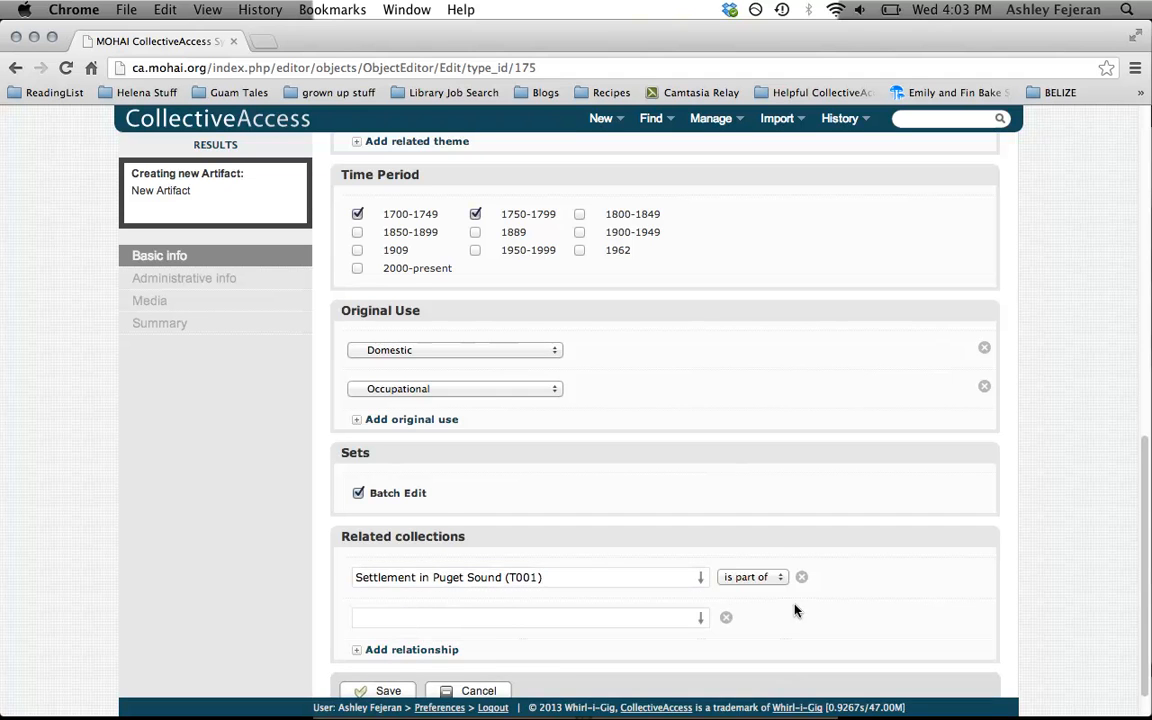
scroll(797, 610, "down", 2)
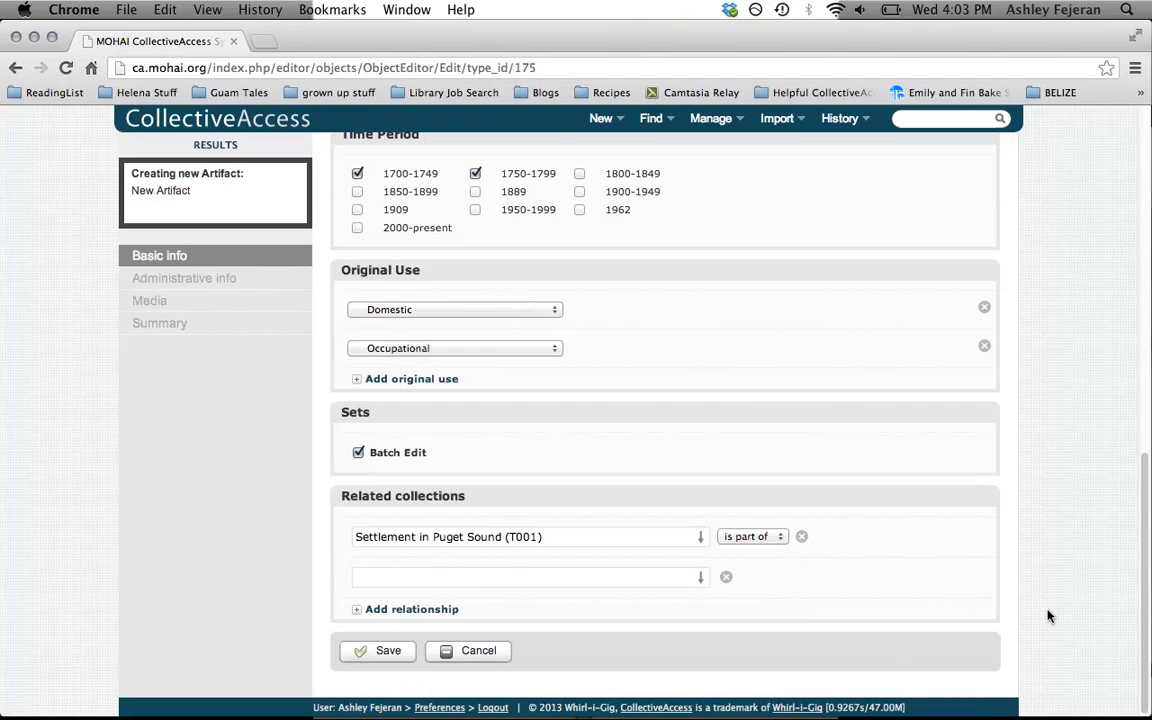
left_click(727, 578)
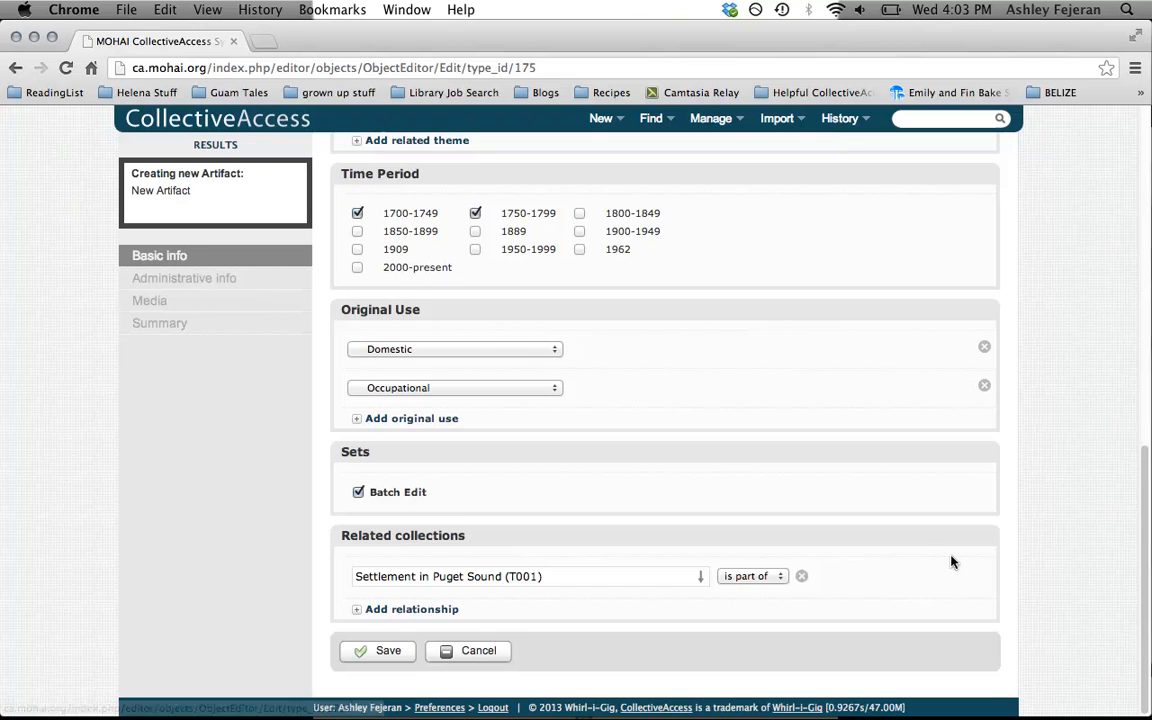
Save the new artifact record
scroll(951, 555, "up", 3)
scroll(951, 554, "down", 3)
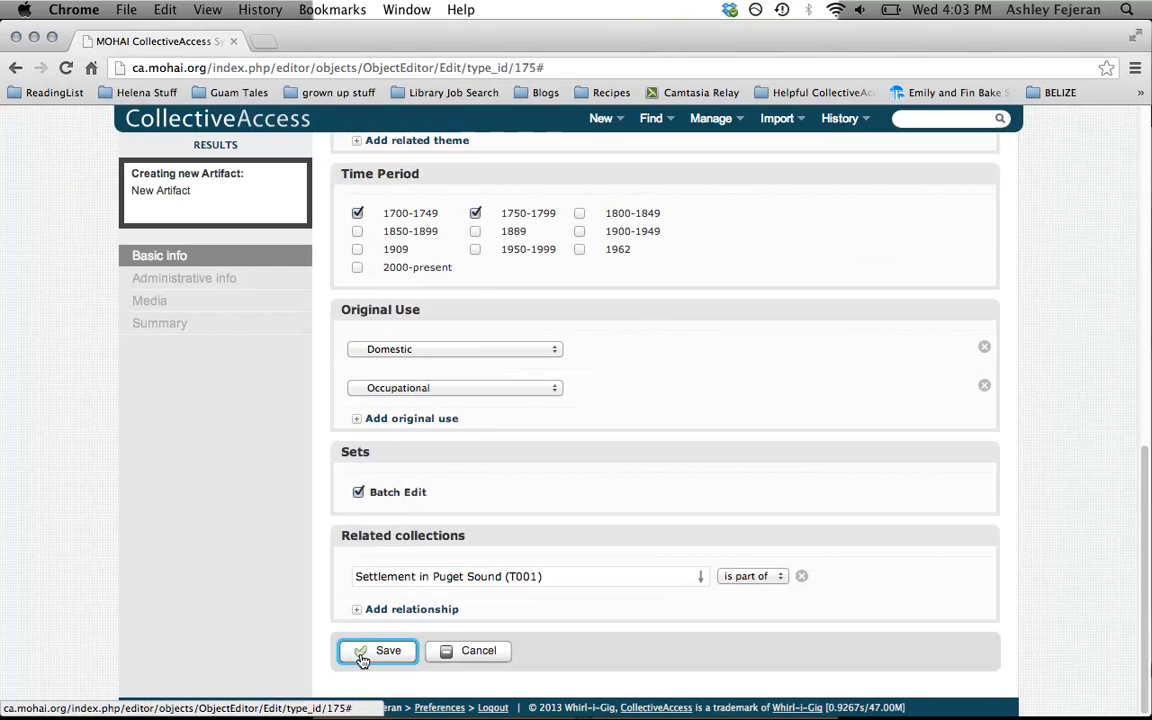
left_click(390, 655)
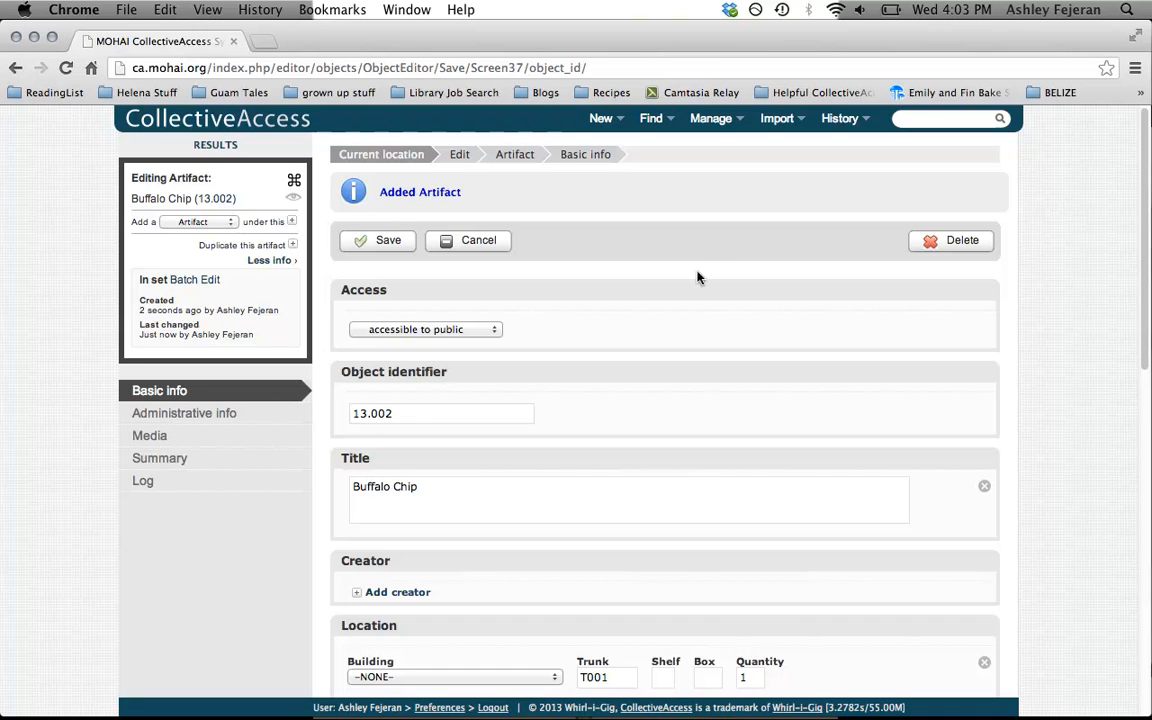
Open the artifact's administrative info and look through the condition notes, administrative notes, accession date and purchase price fields
mouse_move(108, 378)
left_mouse_down()
mouse_move(180, 478)
mouse_move(115, 398)
left_mouse_up()
left_click(108, 394)
left_click(176, 423)
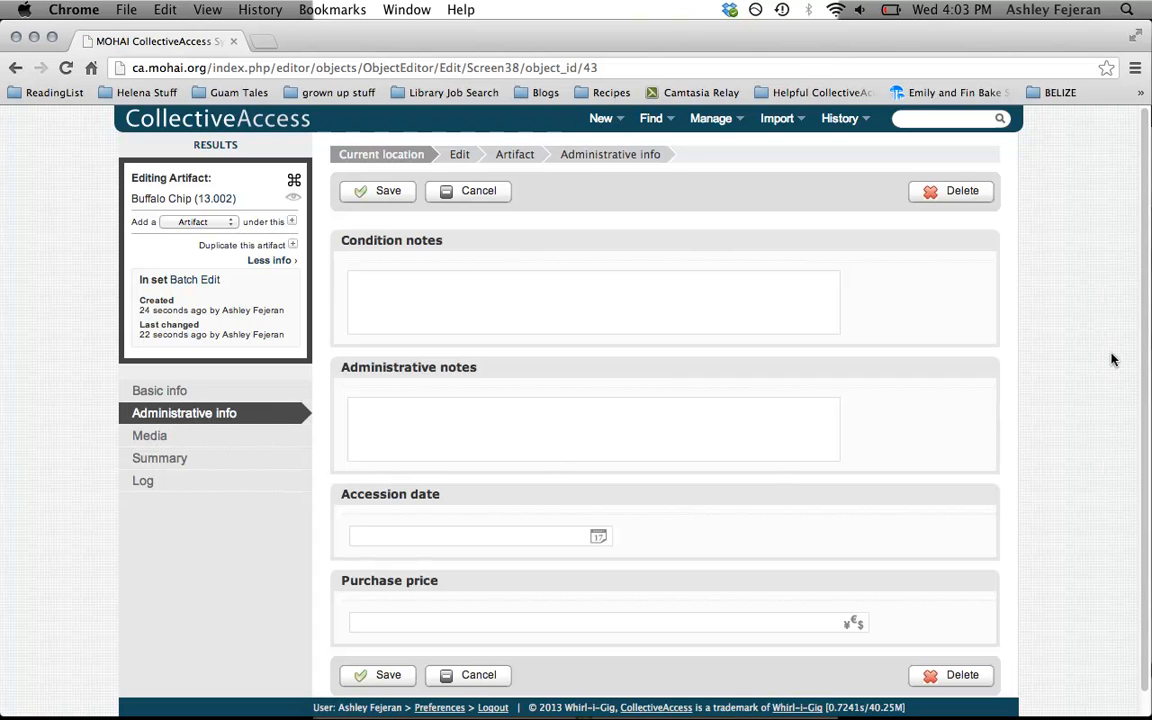
left_click(637, 294)
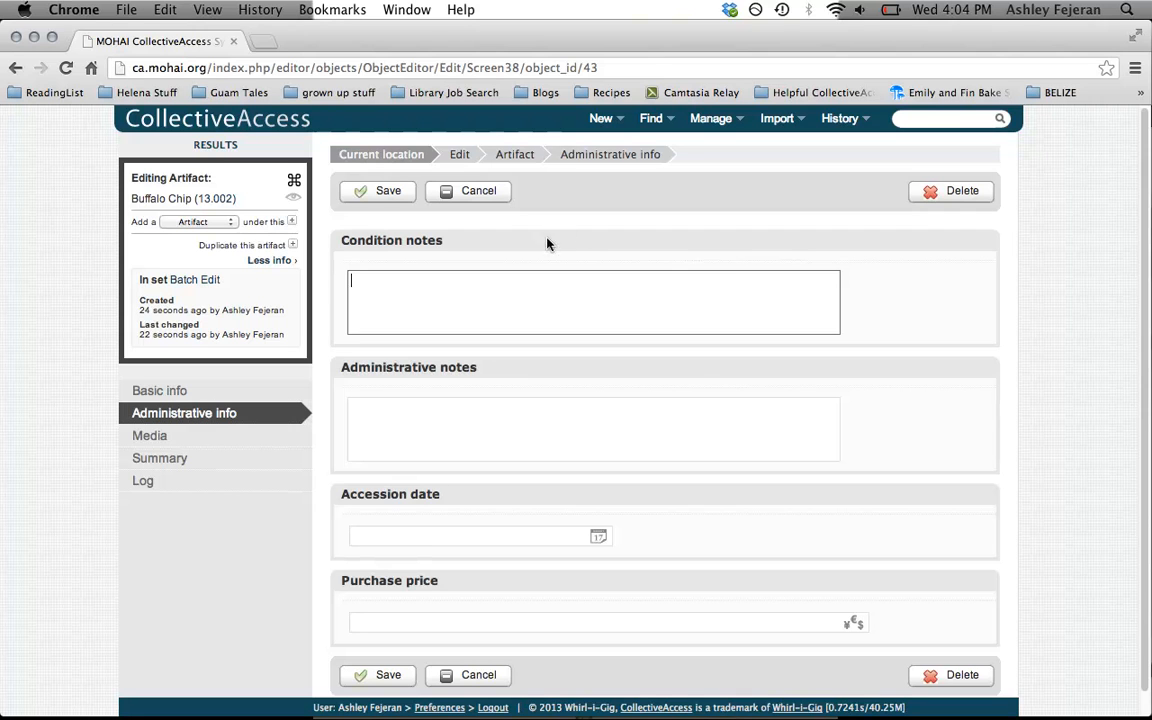
left_click(557, 447)
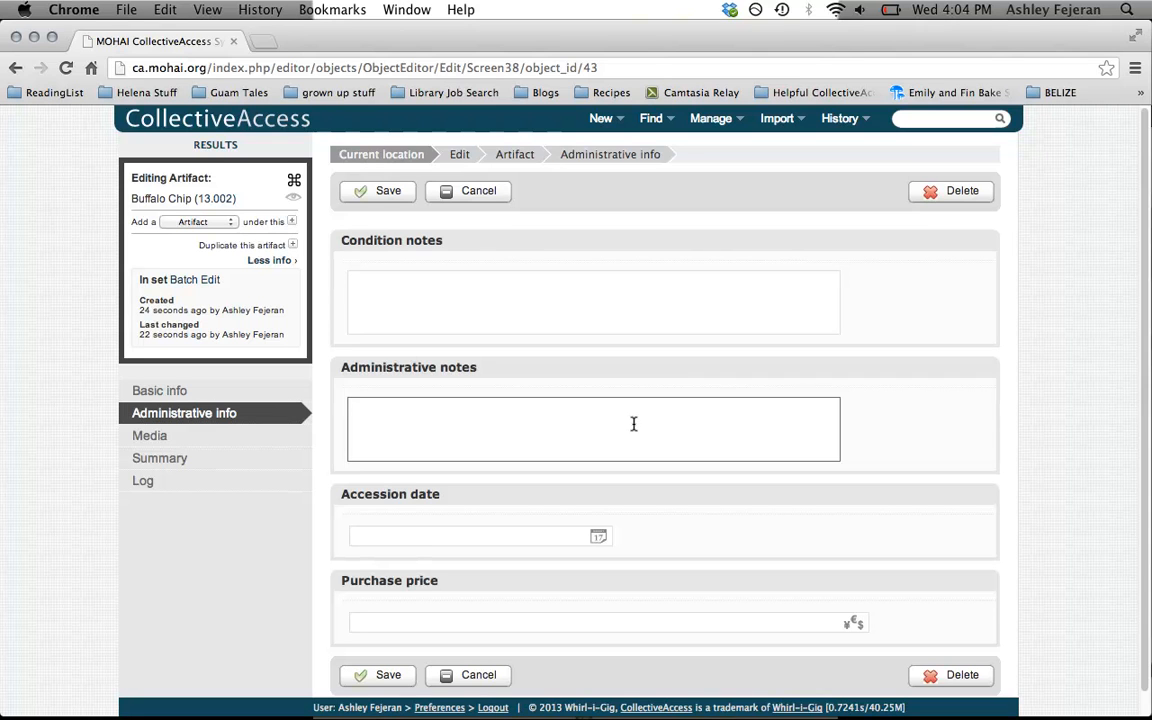
left_click(521, 542)
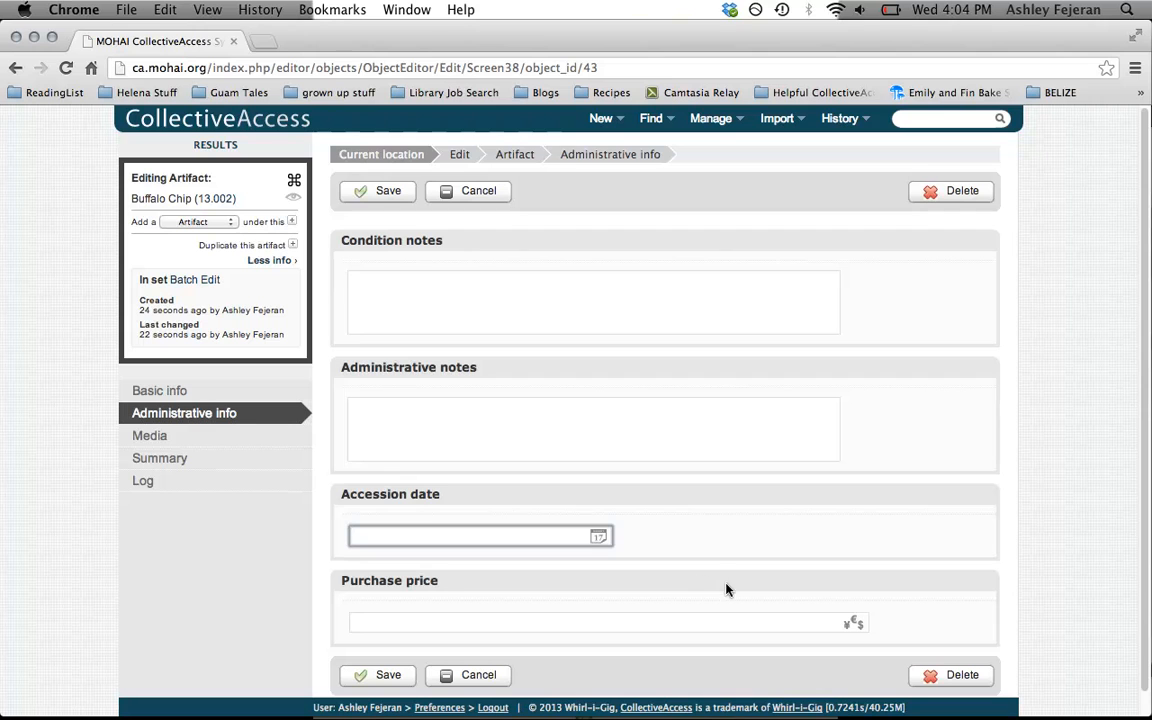
left_click(722, 624)
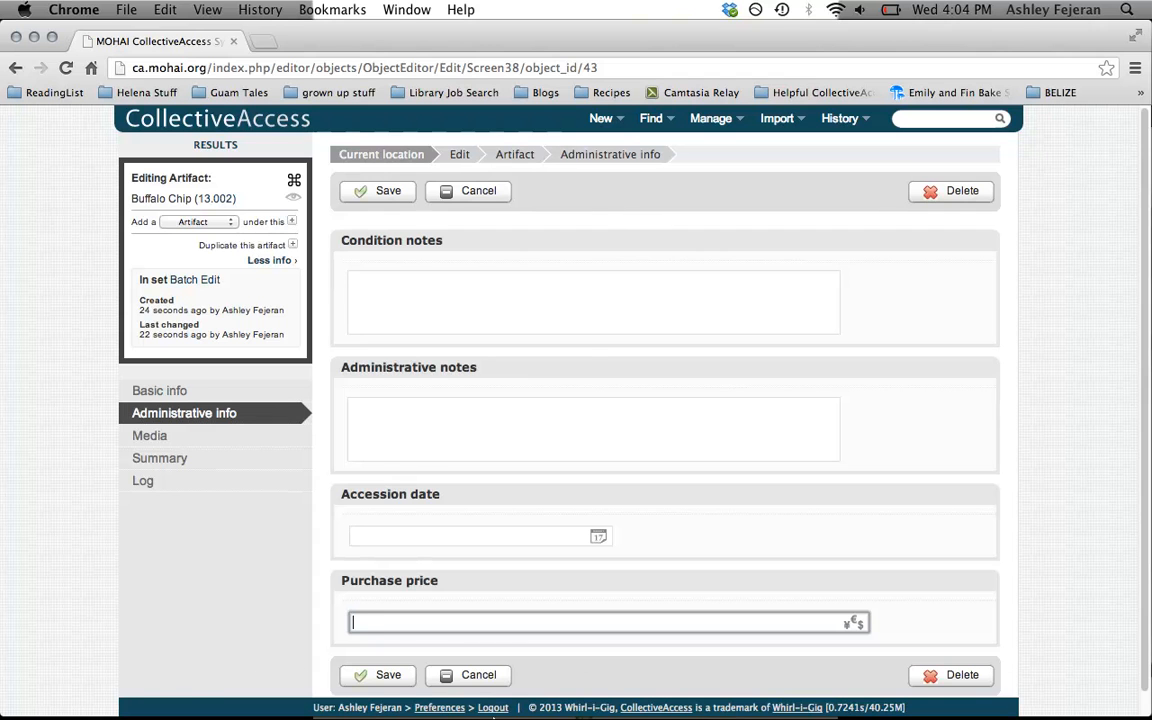
Start a new collection record of the type Trunk
mouse_move(490, 700)
mouse_move(612, 118)
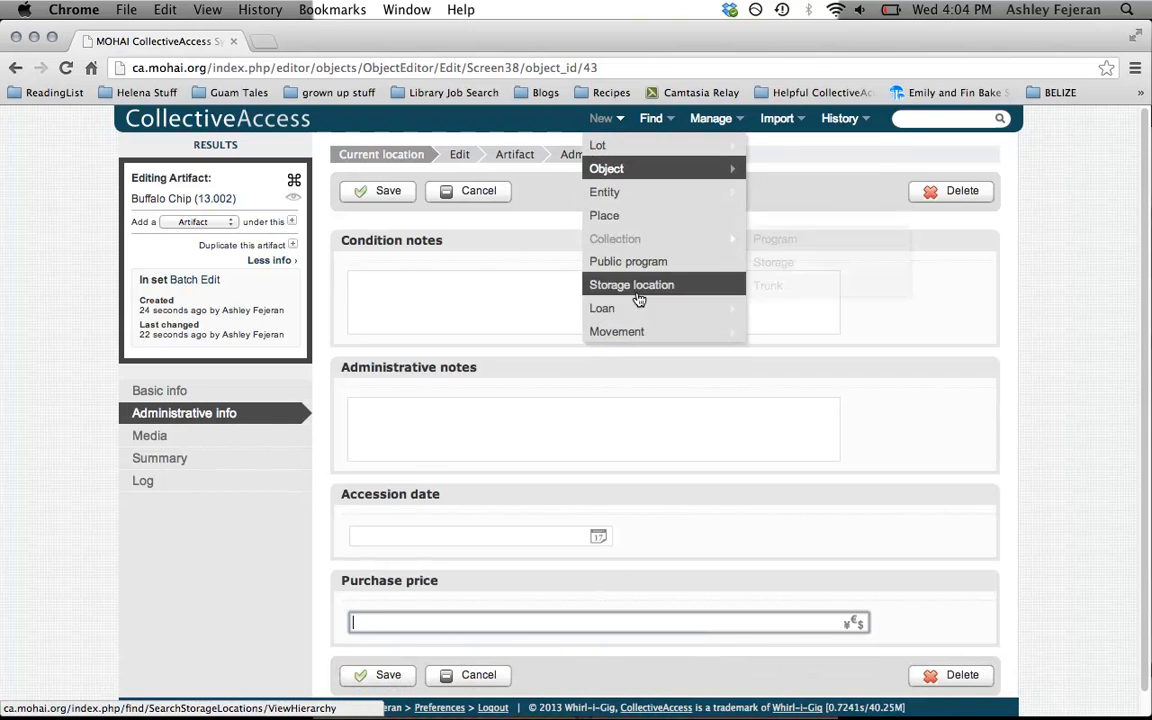
mouse_move(648, 241)
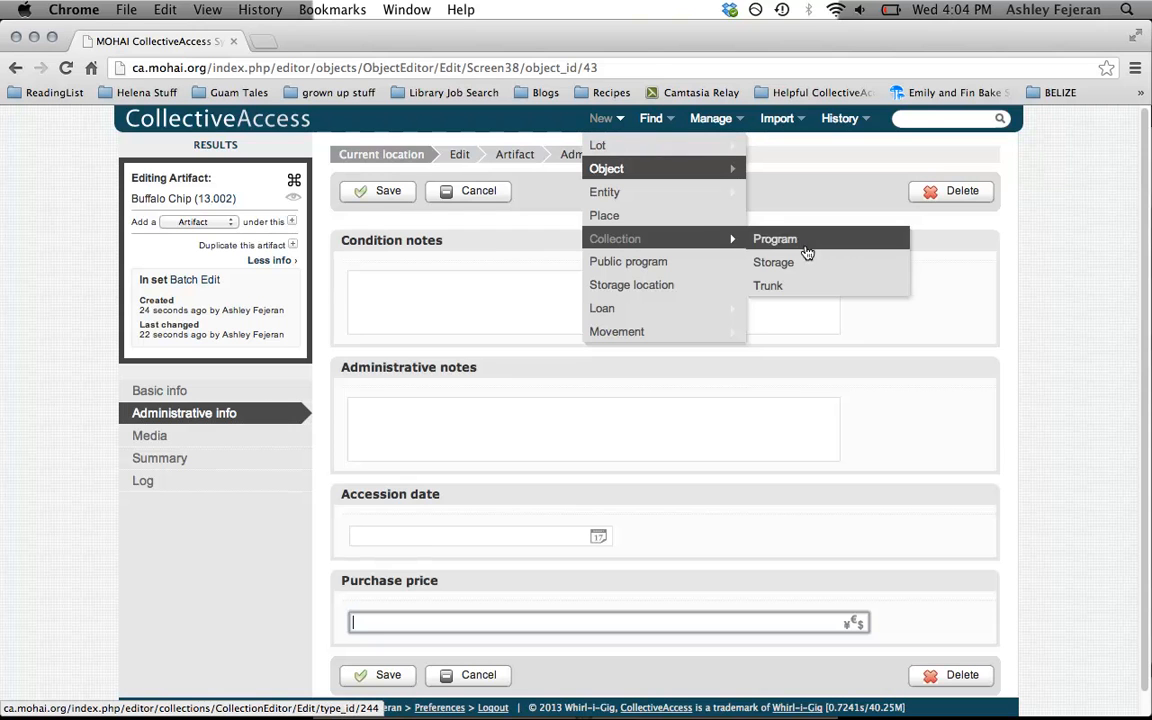
left_click(800, 289)
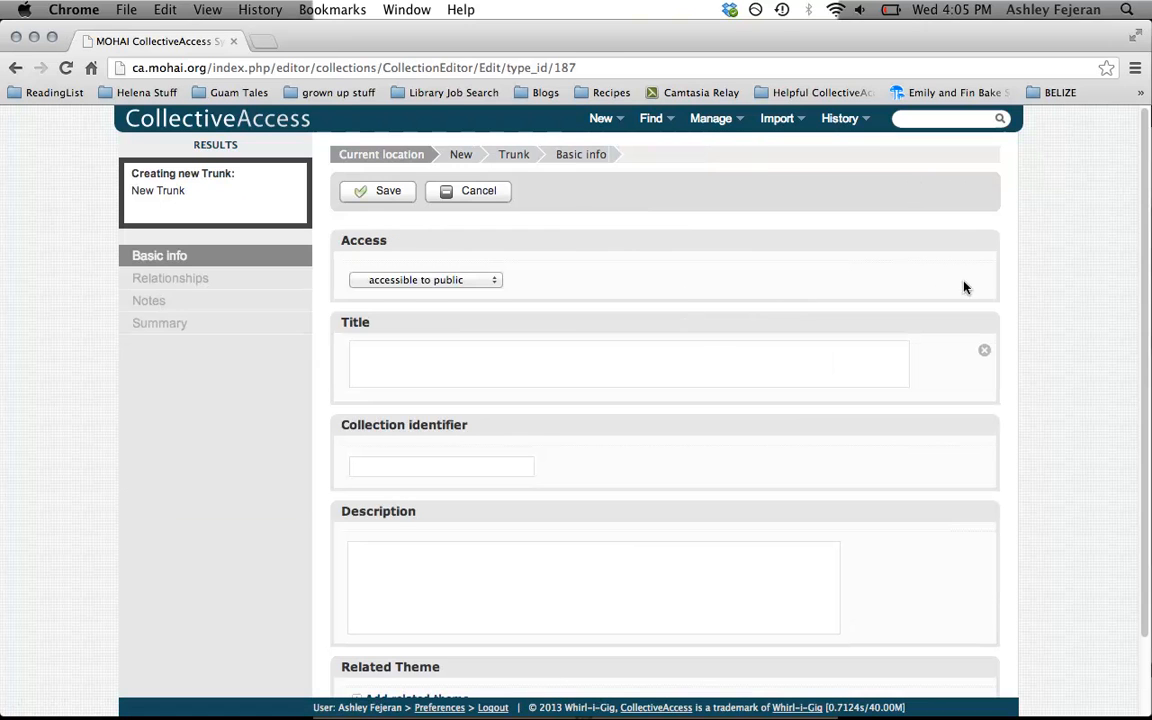
scroll(1110, 328, "down", 2)
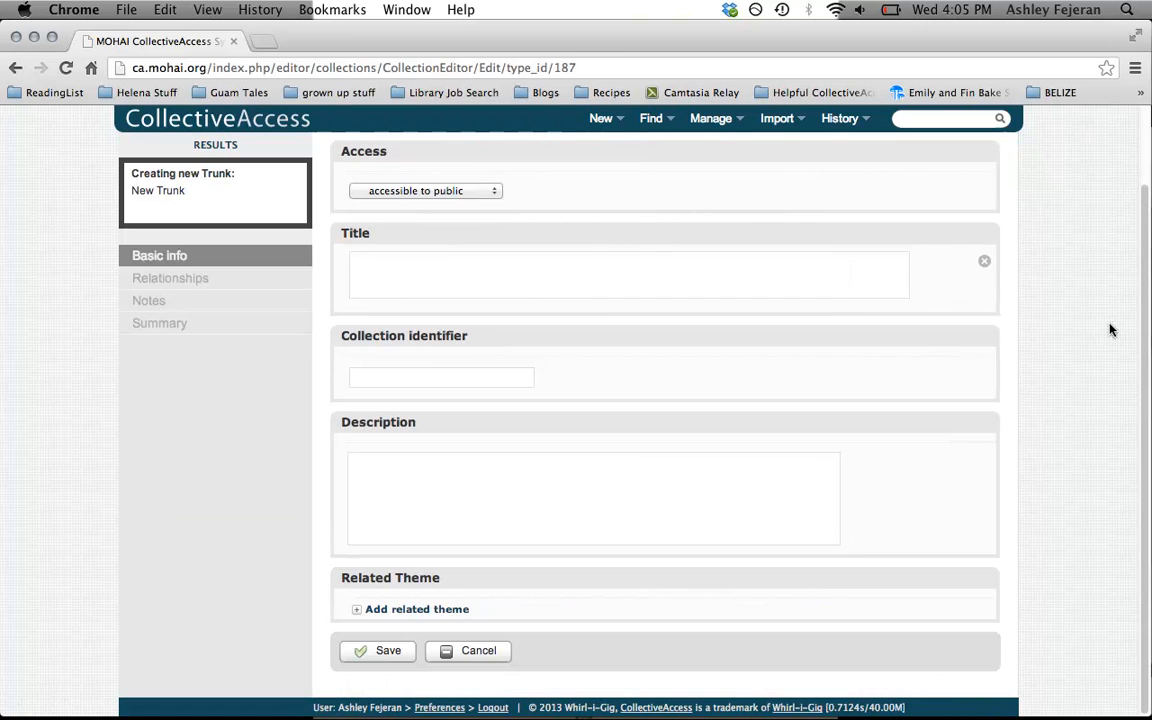
Enter the trunk's title "Alaska-Yukon-Pacific Exposition"
left_click(395, 262)
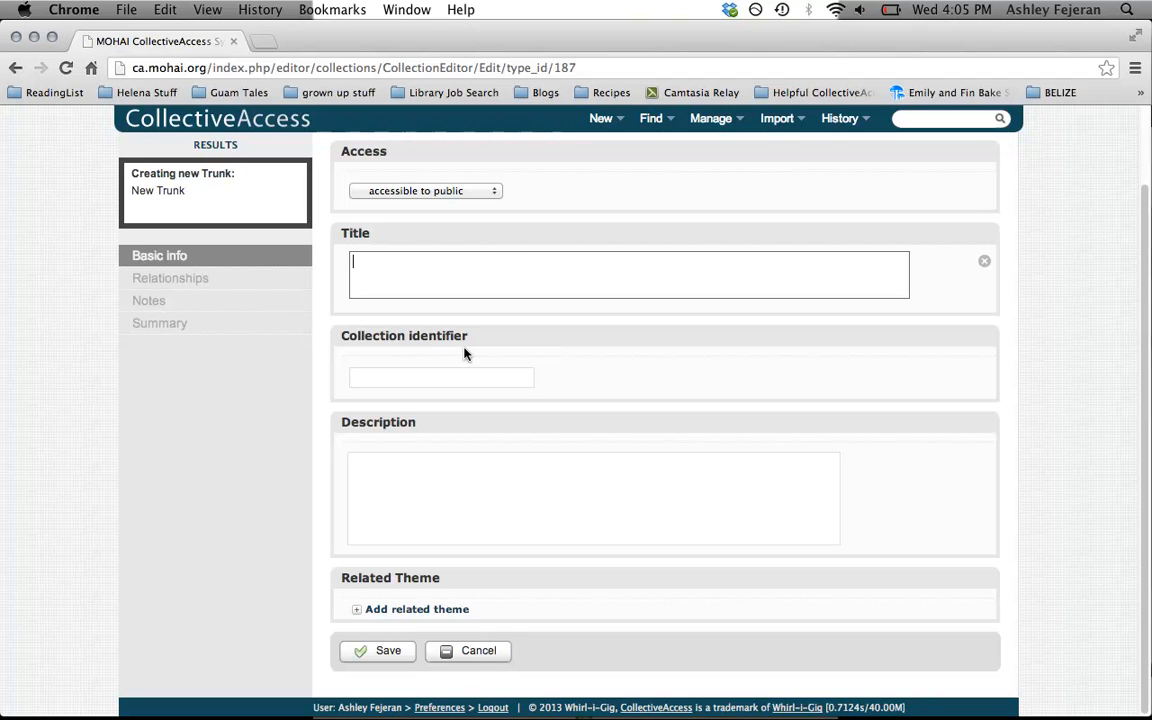
type("Ala")
type("-Yukon")
key("BackSpace")
type("-Paci")
type("fic Ex")
type("pod")
key("BackSpace")
key("BackSpace")
type("osition")
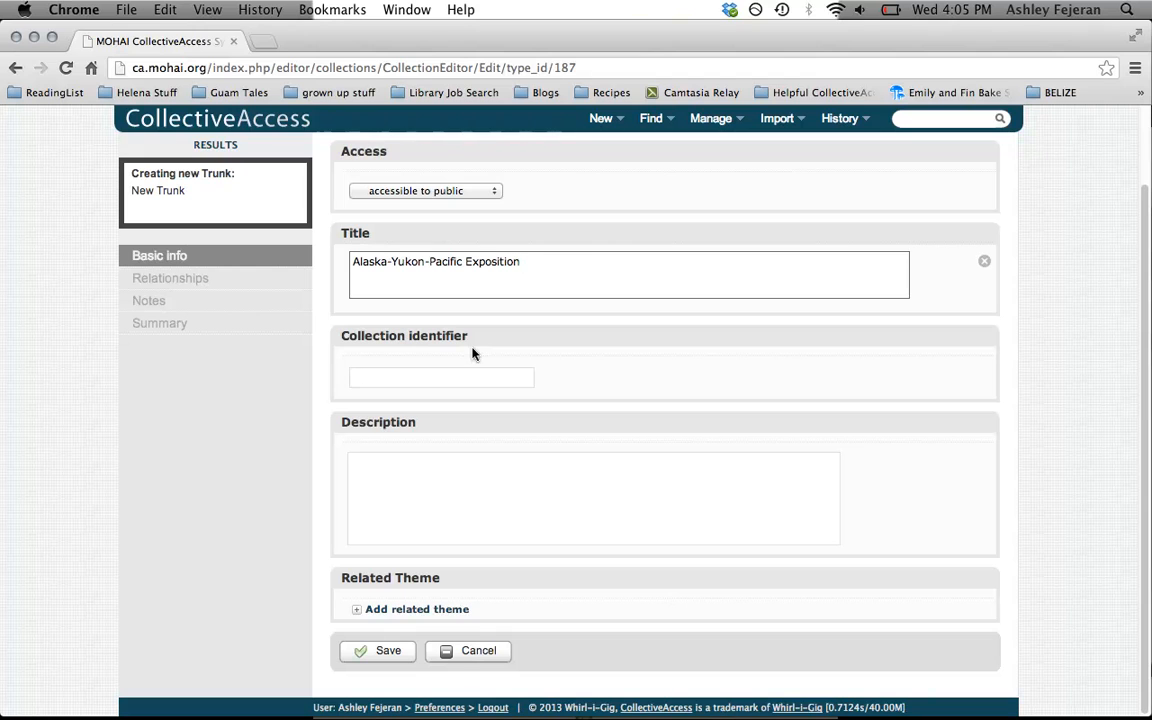
Set the trunk's collection identifier to T002
left_click(460, 379)
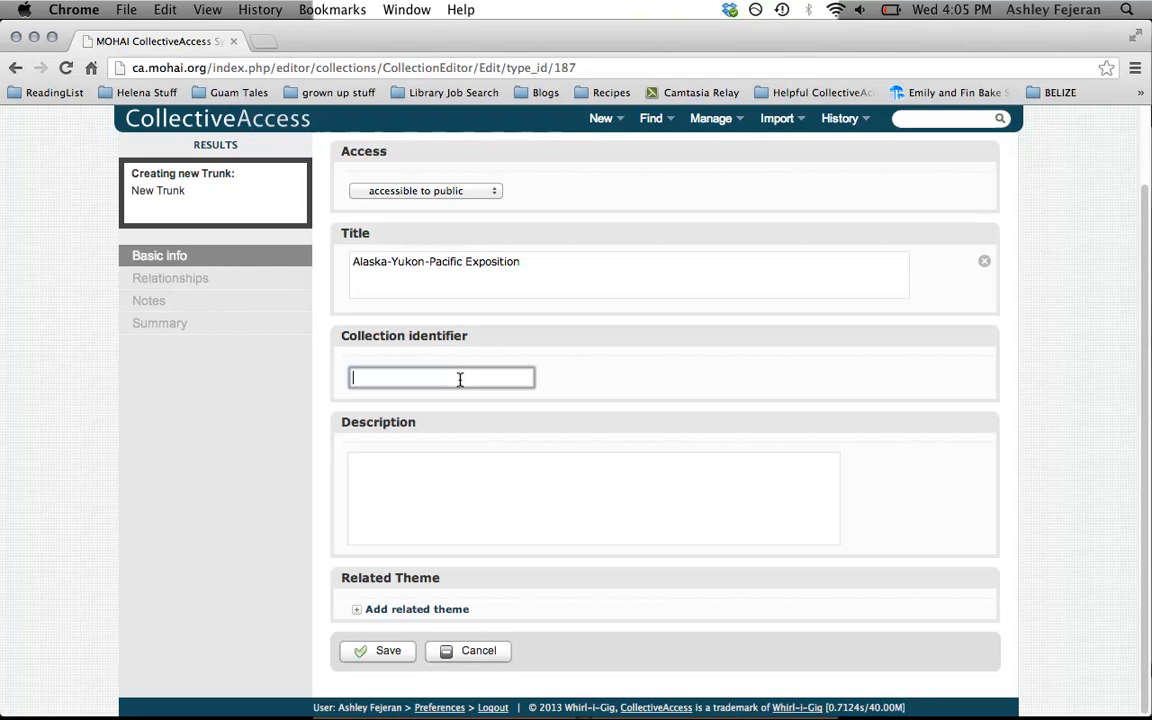
type("T")
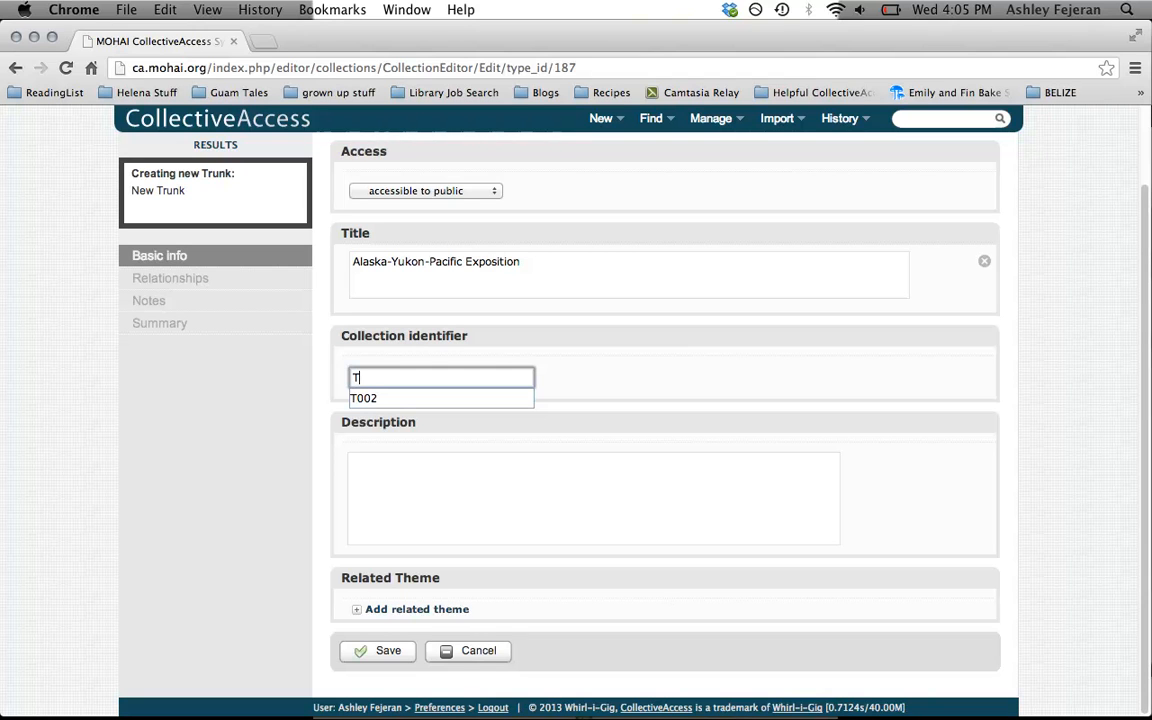
type("002")
Enter the trunk's description "a trunk about the AYP and the time period around it."
left_click(410, 503)
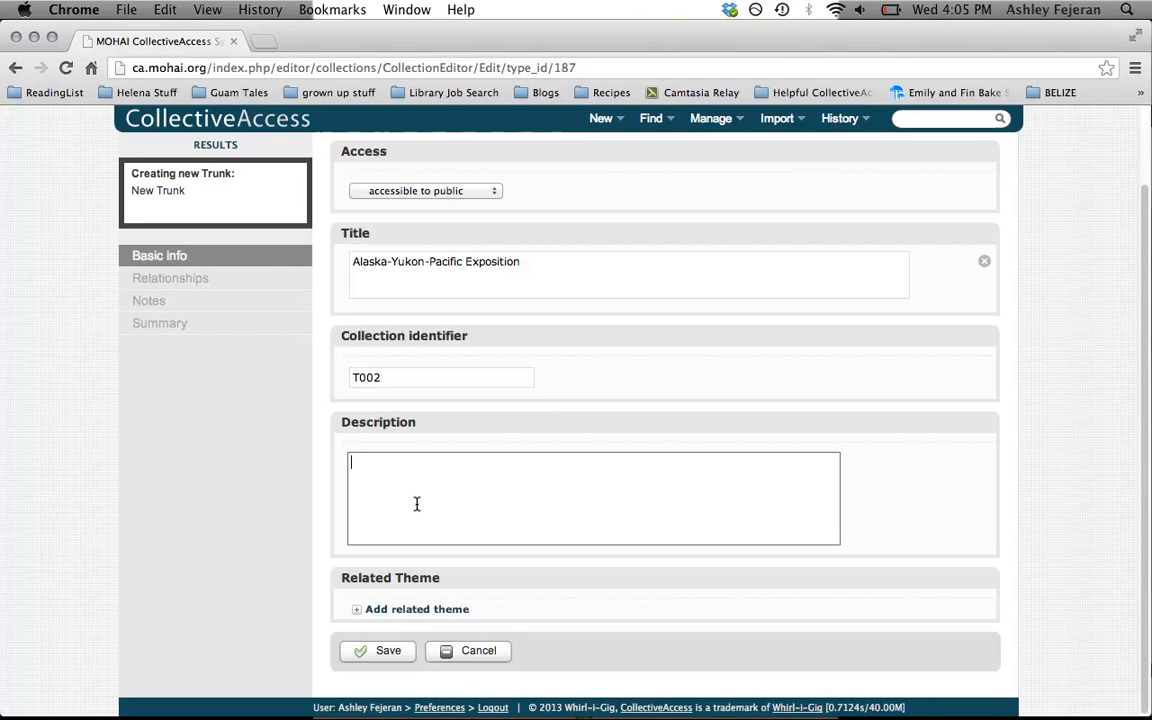
type("i")
type("a trunk about")
type(" the A")
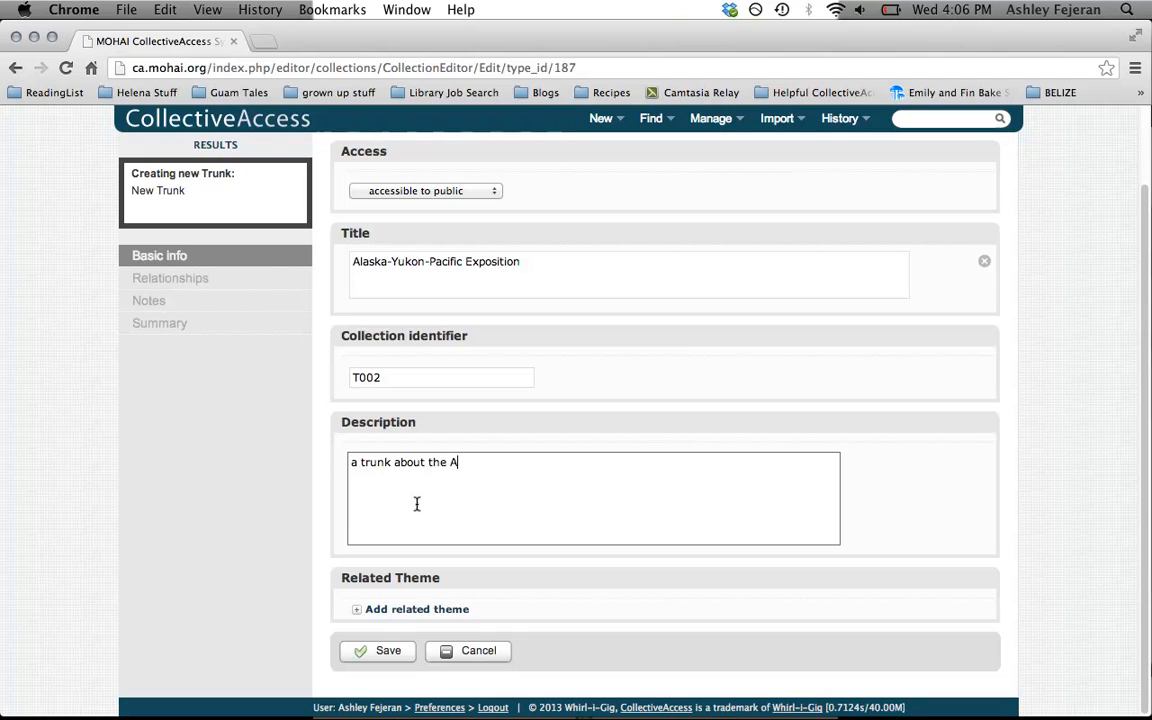
type("YP and the time periou")
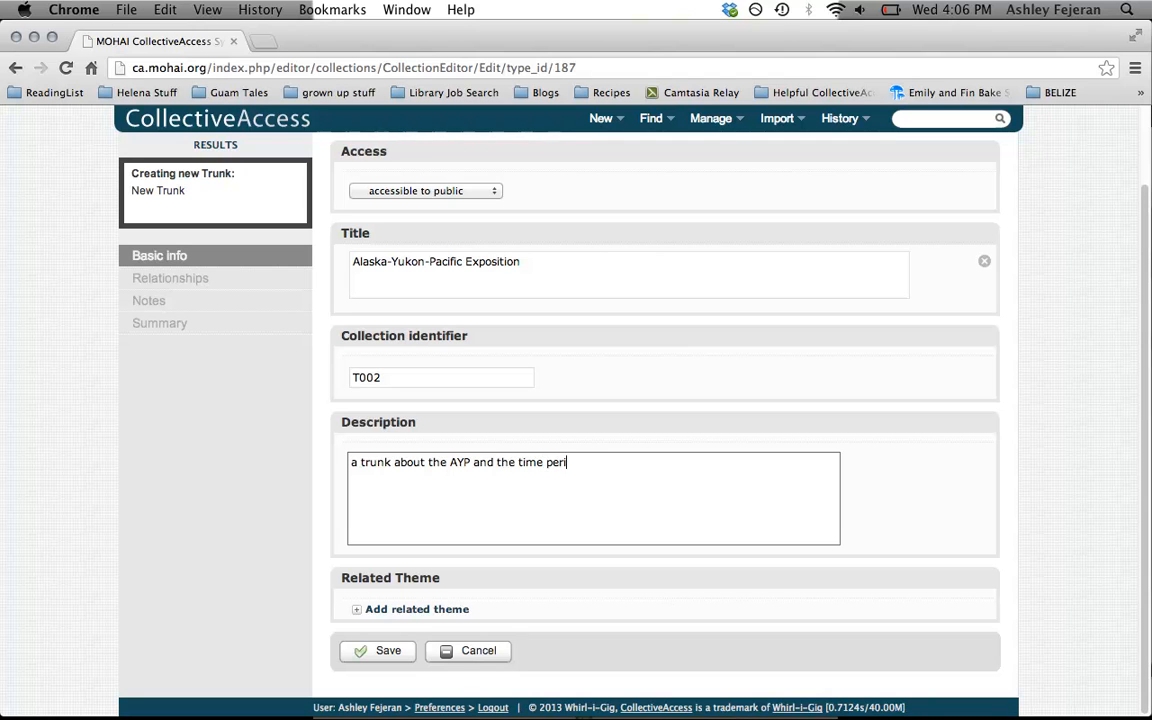
key("BackSpace")
type("d ao")
key("BackSpace")
type("rround")
key("BackSpace")
key("BackSpace")
key("BackSpace")
key("BackSpace")
key("BackSpace")
key("BackSpace")
type("ound.")
key("BackSpace")
type("it.")
Add the related theme "Alaska Yukon Pacific Exposition" to the trunk and save the new record
scroll(961, 587, "up", 2)
scroll(656, 558, "down", 2)
left_click(422, 610)
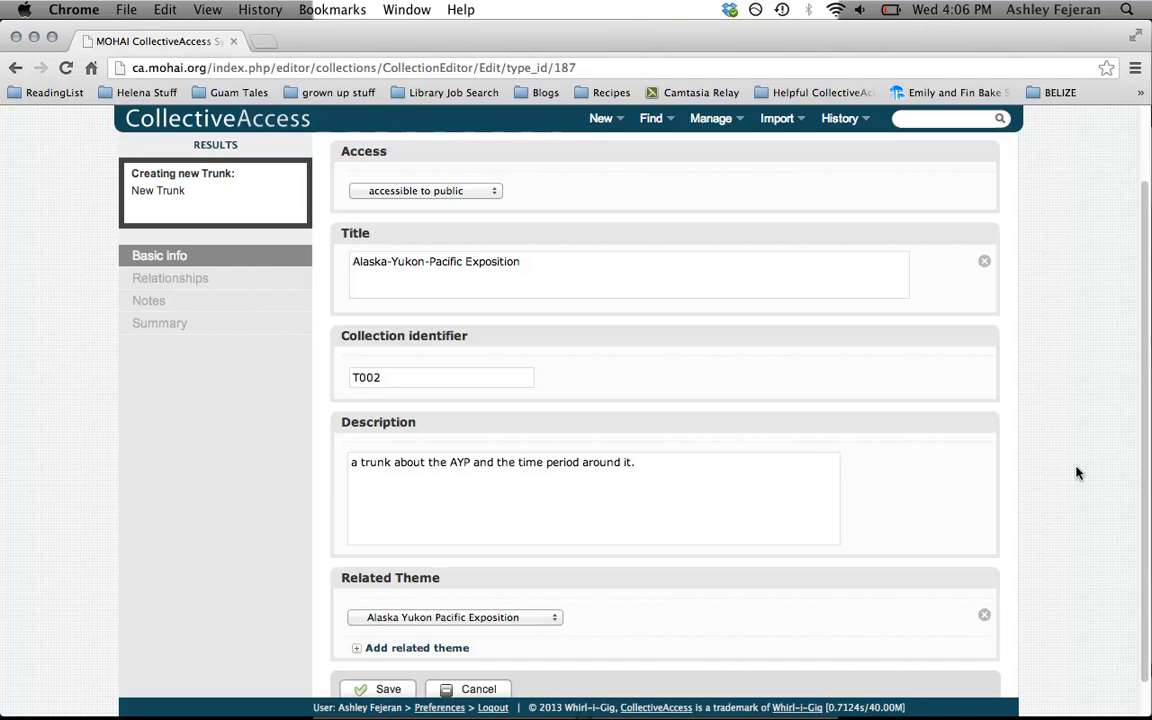
scroll(1076, 472, "down", 2)
left_click(364, 651)
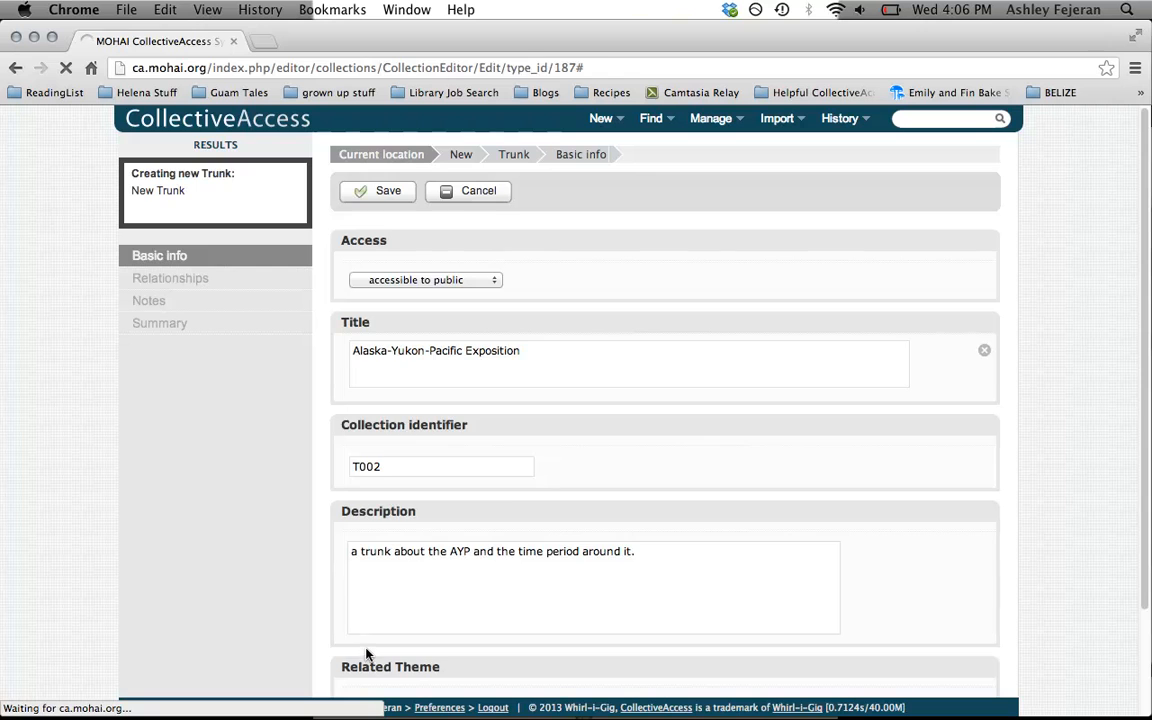
scroll(833, 620, "down", 3)
scroll(833, 622, "up", 2)
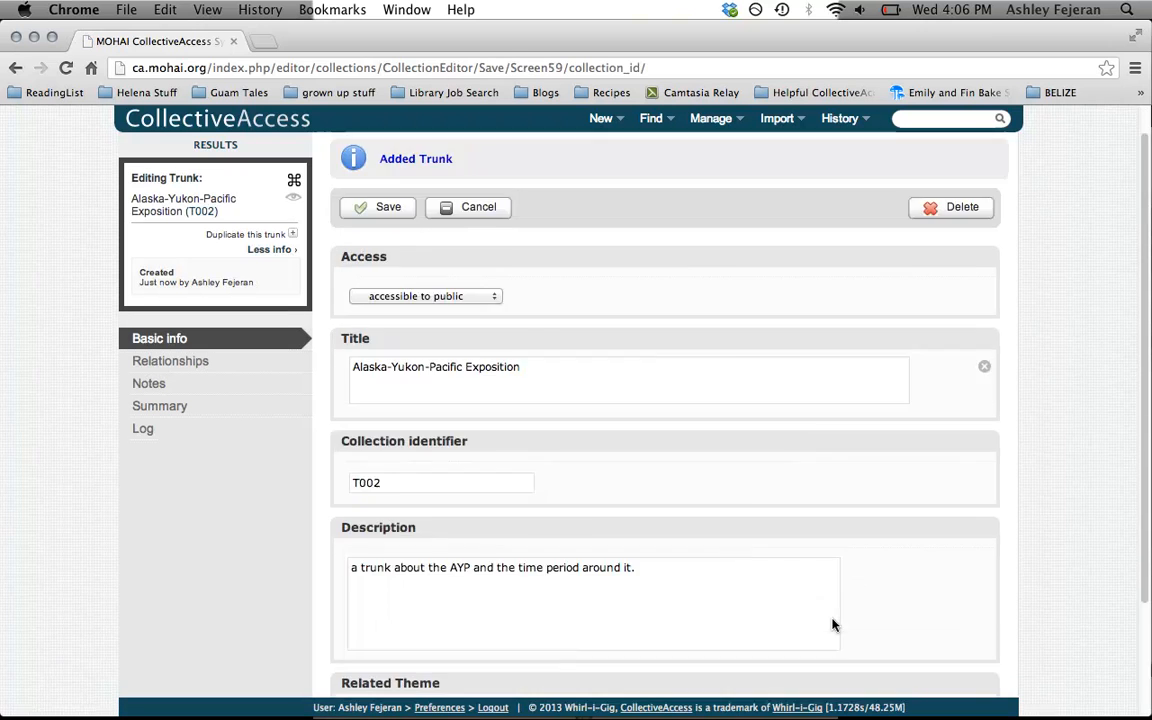
scroll(833, 625, "down", 3)
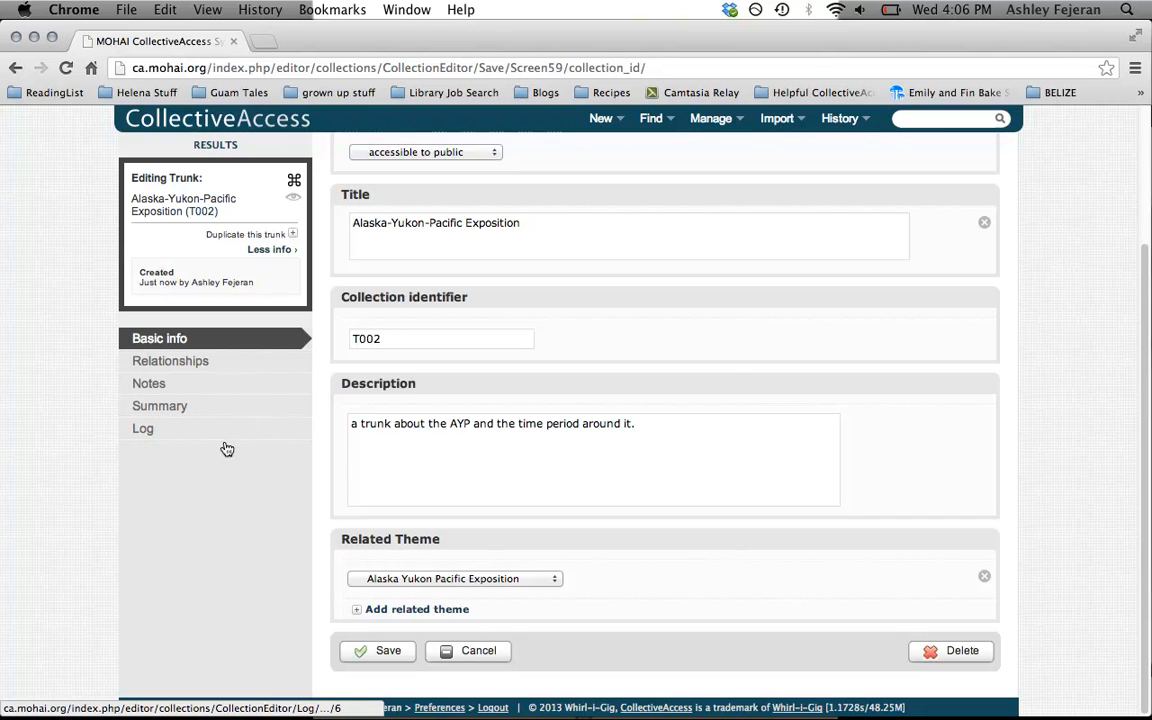
In the trunk's relationships, add the Buffalo Chip (13.002) as a related object with the relationship "contains"
left_click(197, 370)
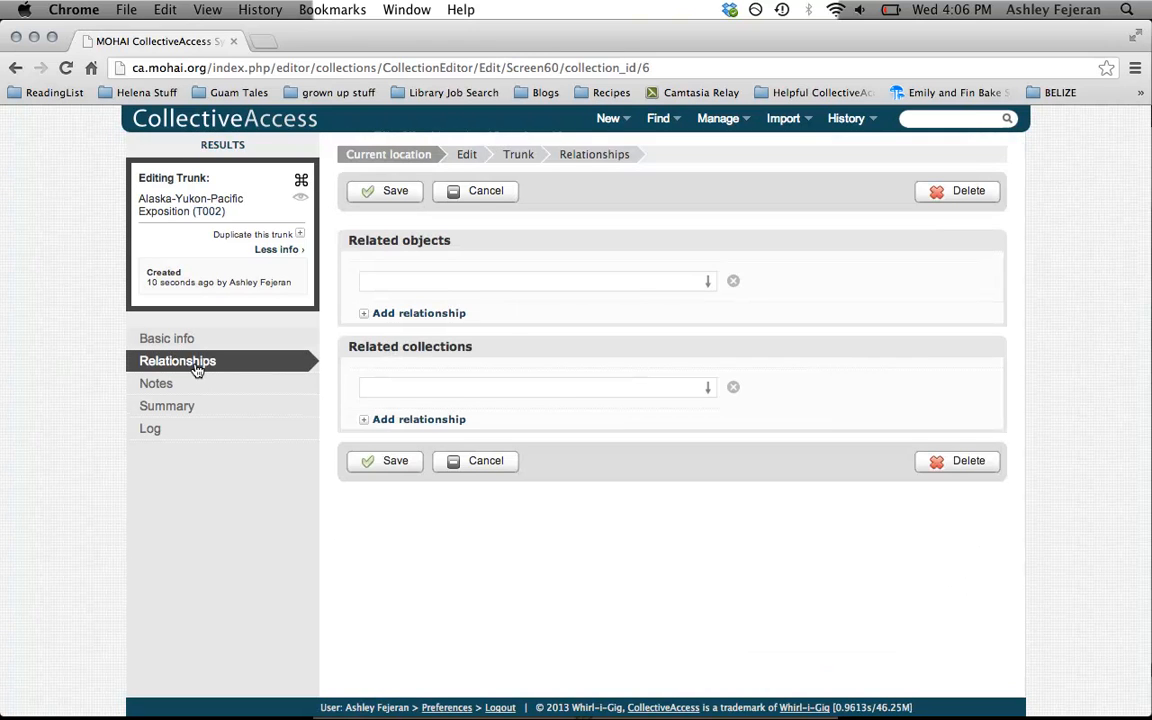
left_click(398, 282)
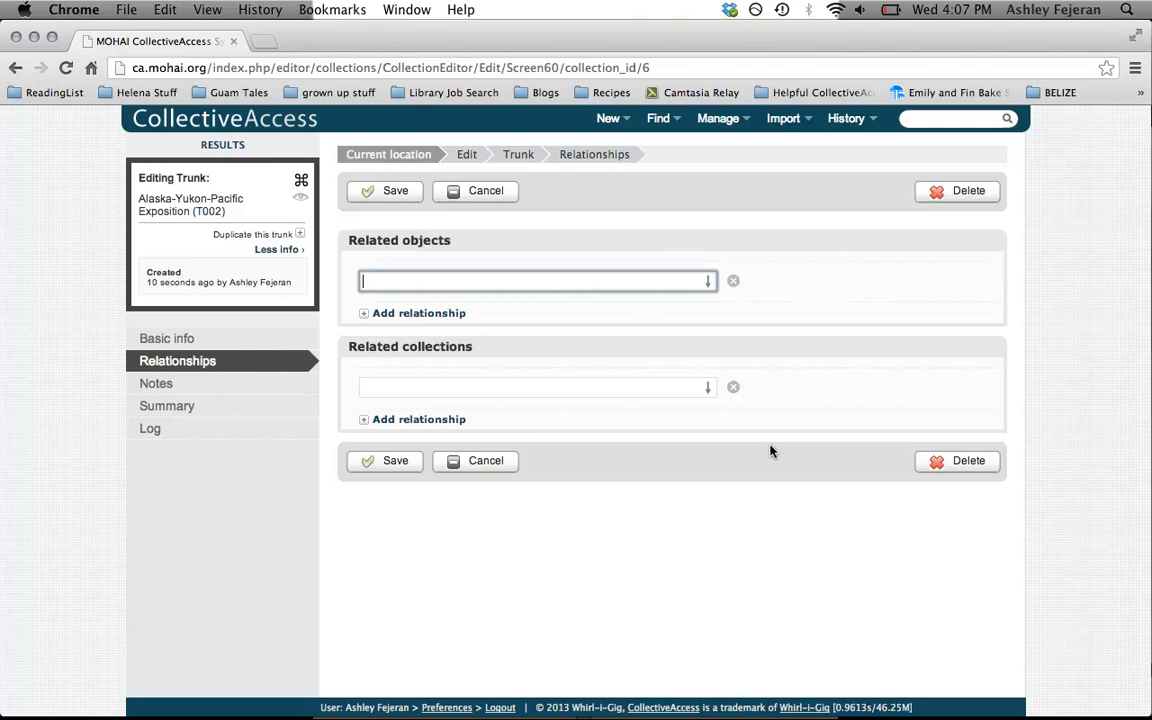
type("buffa")
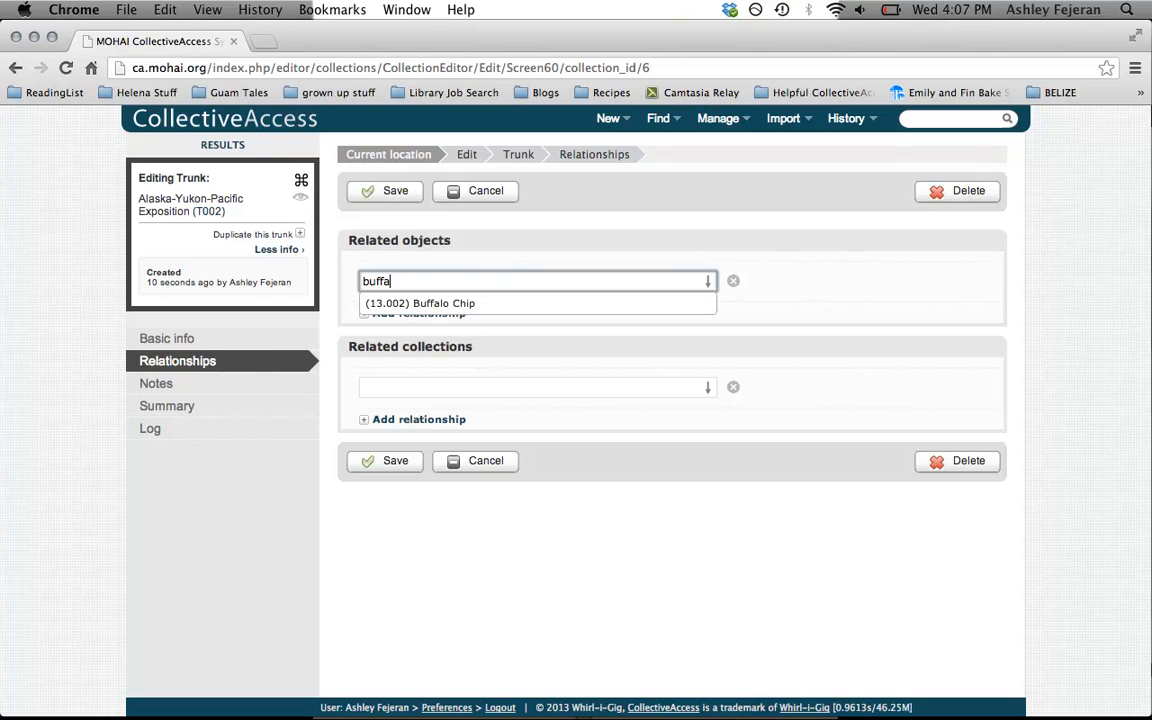
left_click(632, 313)
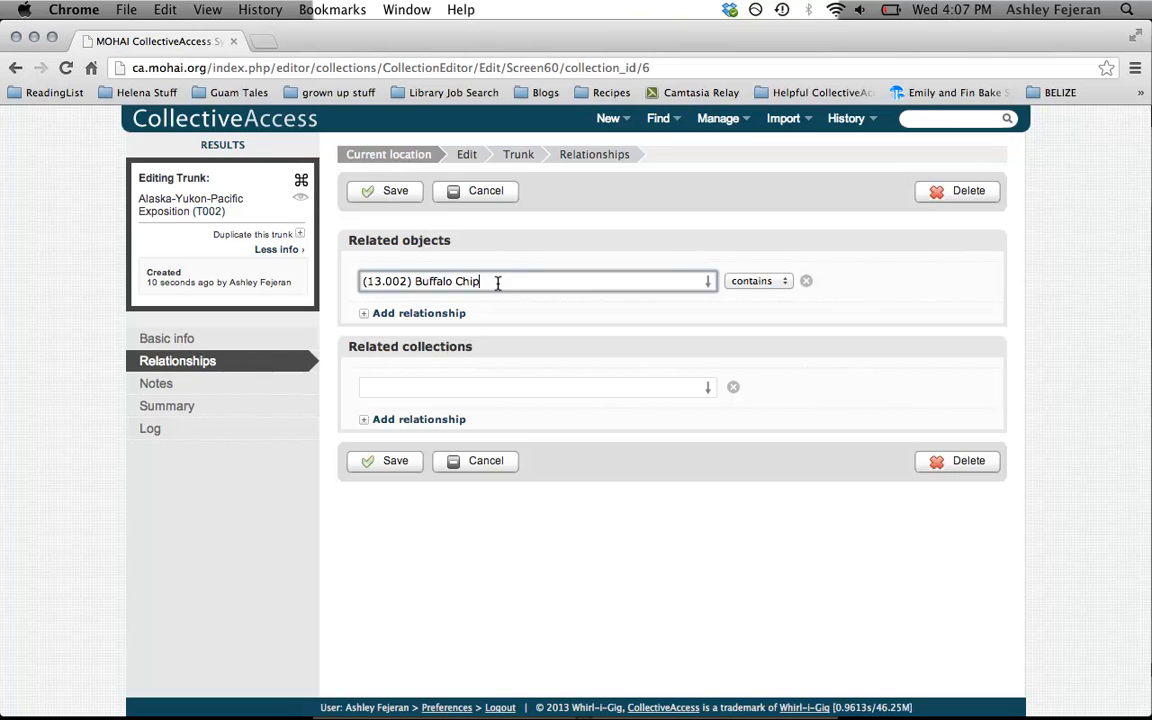
Add the Blue Willow China Plate (13.001) as a second related object with the relationship "contains"
left_click(430, 313)
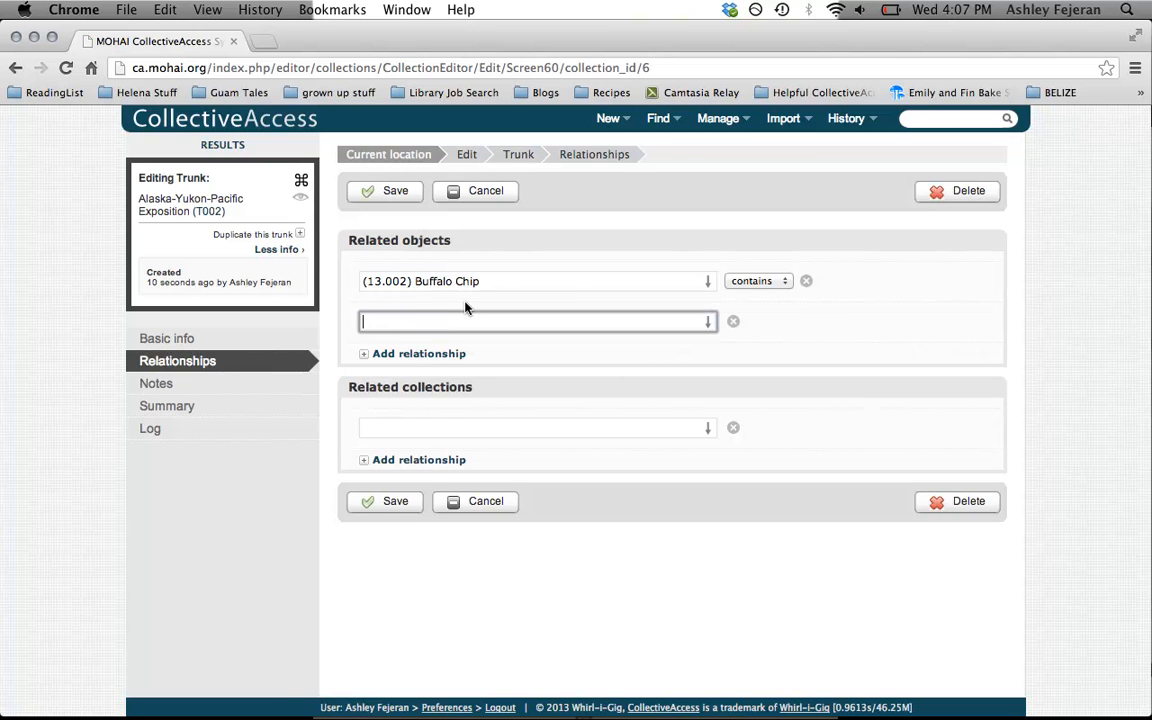
type("Blue will")
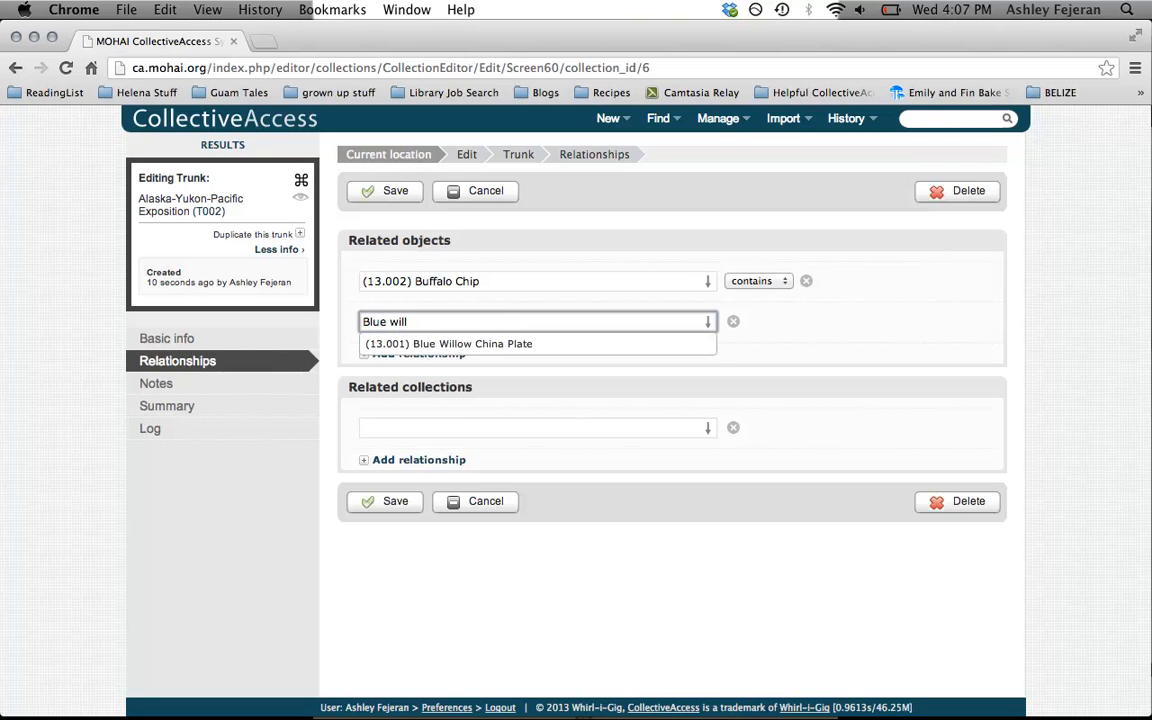
left_click(546, 346)
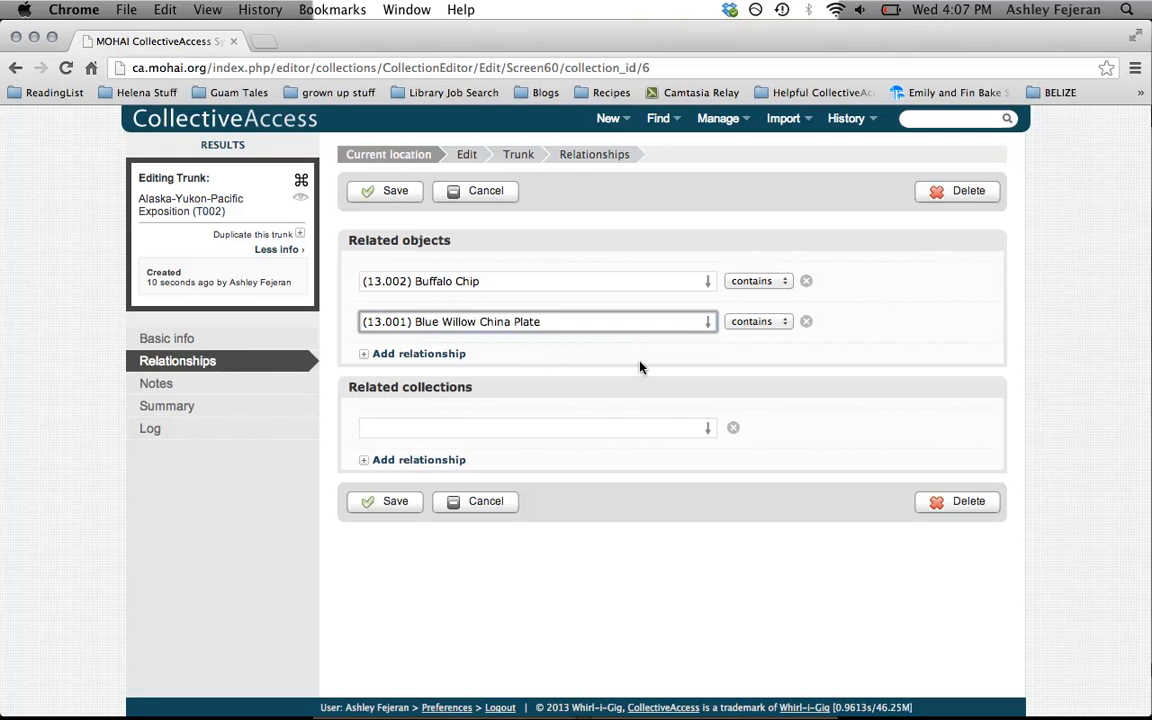